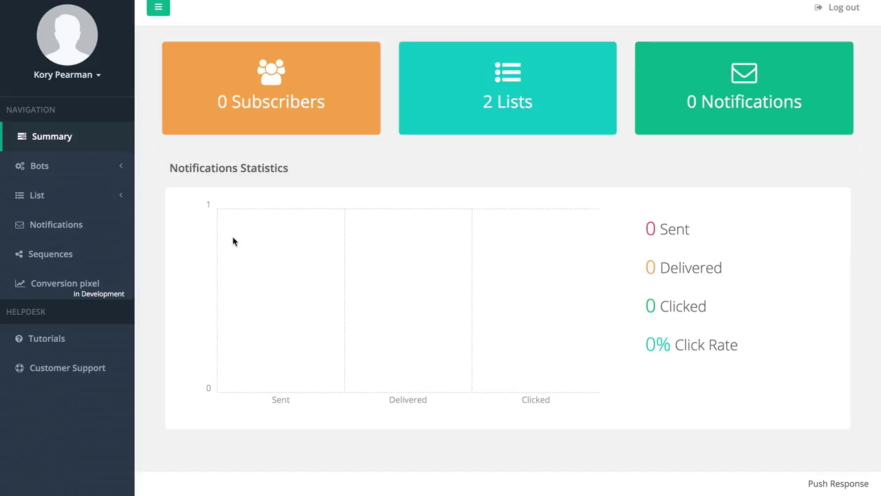
{"action": "left_click", "coordinate": [114, 196]}
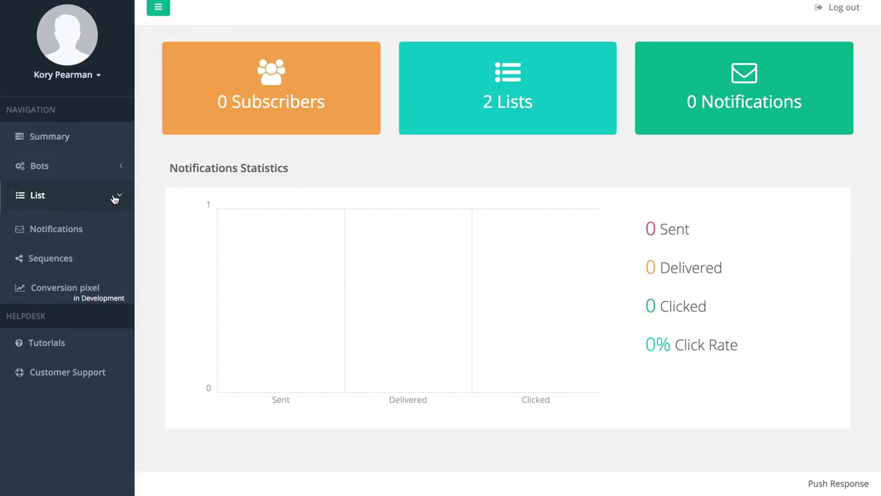
{"action": "left_click", "coordinate": [60, 222]}
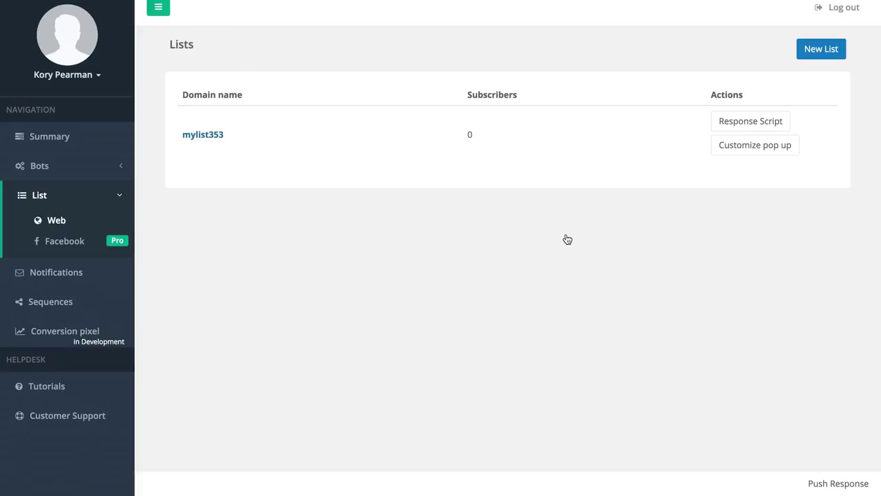
{"action": "left_click", "coordinate": [821, 50]}
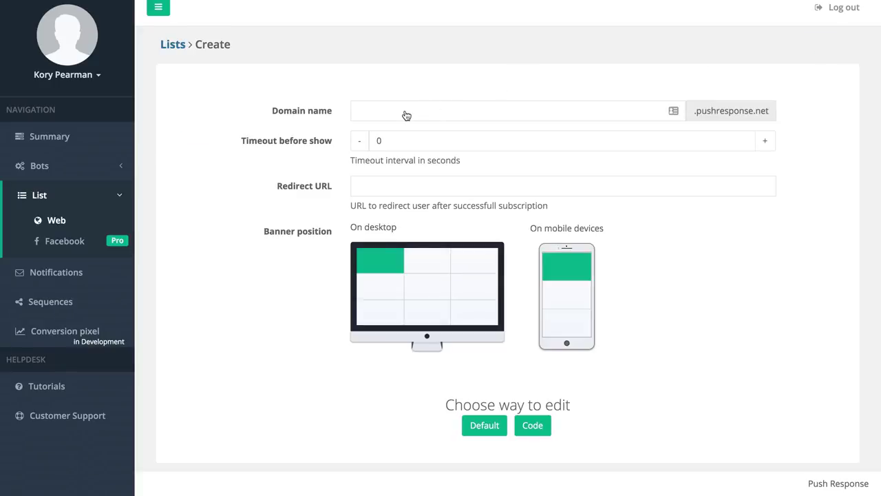
{"action": "left_click", "coordinate": [403, 114]}
{"action": "type", "text": "mtd"}
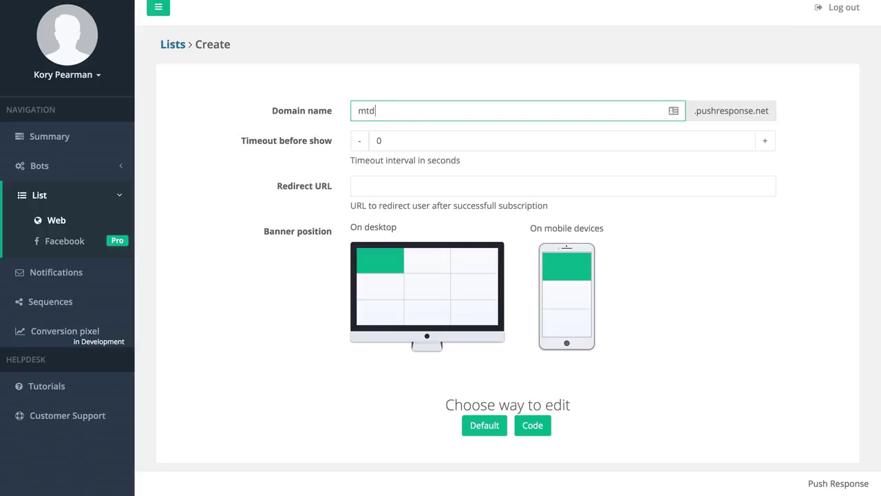
{"action": "type", "text": "emolist101"}
{"action": "left_click", "coordinate": [764, 141]}
{"action": "left_click", "coordinate": [764, 141]}
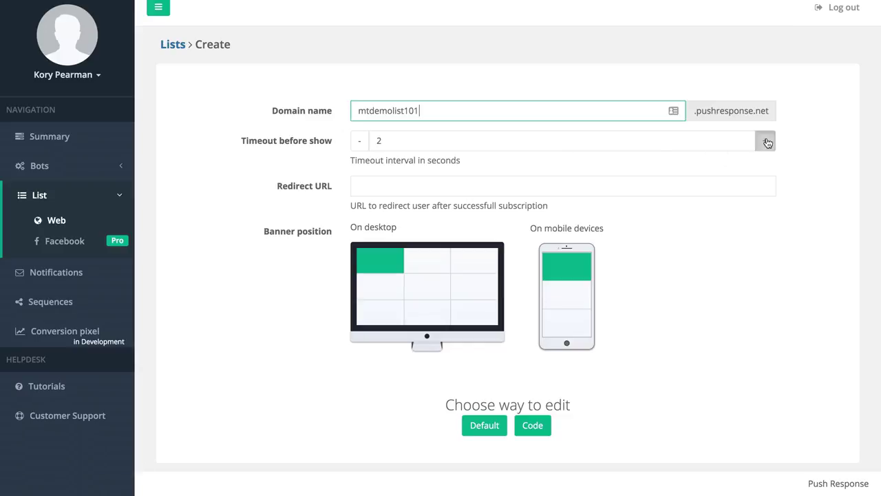
{"action": "left_click", "coordinate": [765, 141]}
{"action": "left_click", "coordinate": [364, 193]}
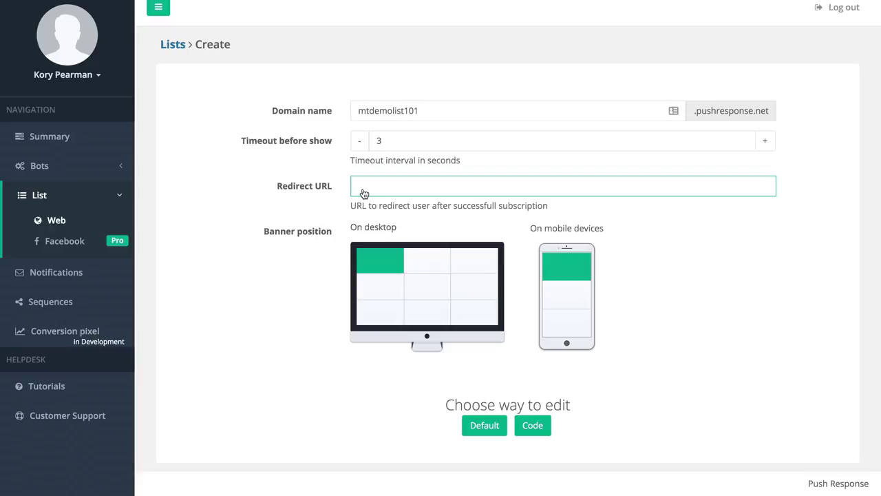
{"action": "type", "text": "http://google.com"}
Try each desktop and mobile banner position, leaving the desktop banner at top-left.
{"action": "left_click", "coordinate": [426, 263]}
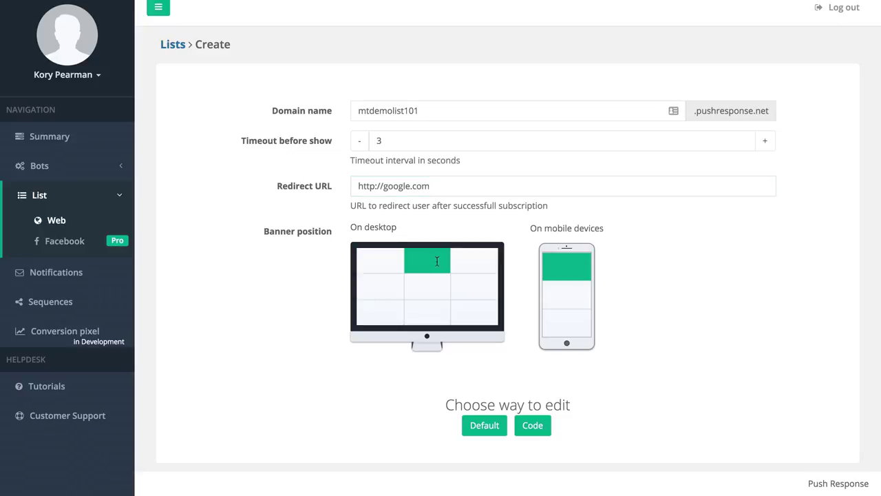
{"action": "left_click", "coordinate": [471, 262]}
{"action": "left_click", "coordinate": [471, 290]}
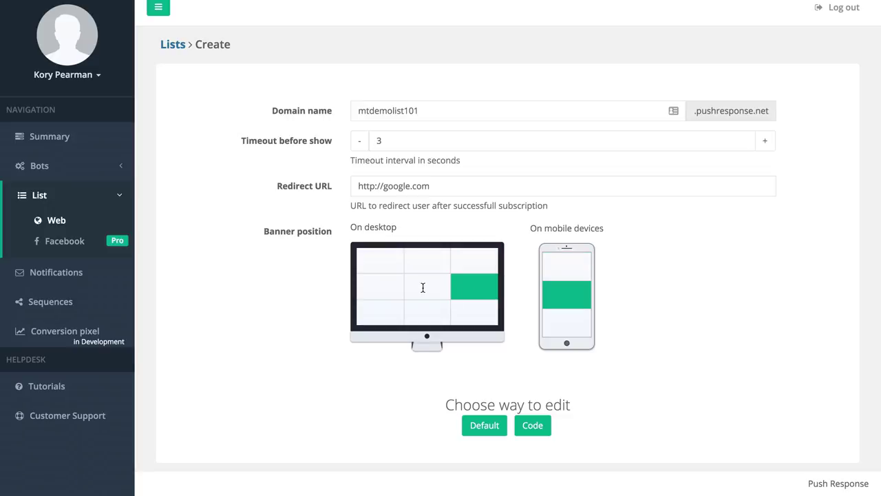
{"action": "left_click", "coordinate": [422, 288]}
{"action": "left_click", "coordinate": [386, 289]}
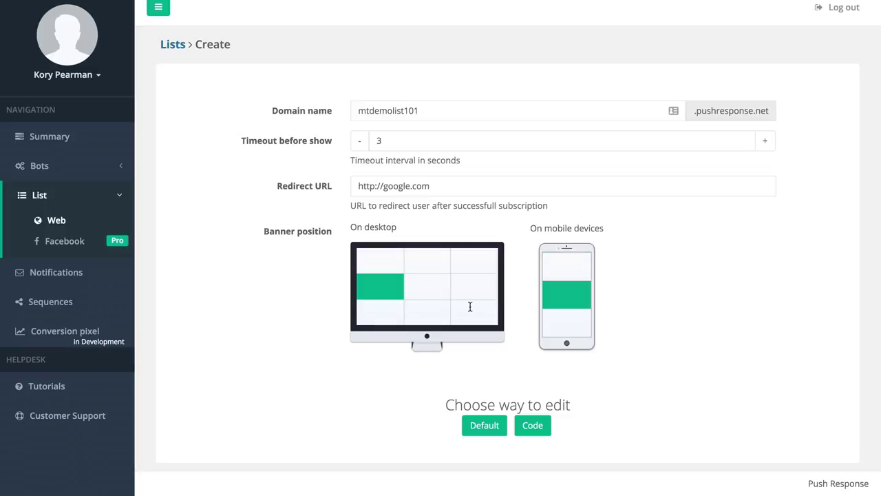
{"action": "left_click", "coordinate": [561, 270]}
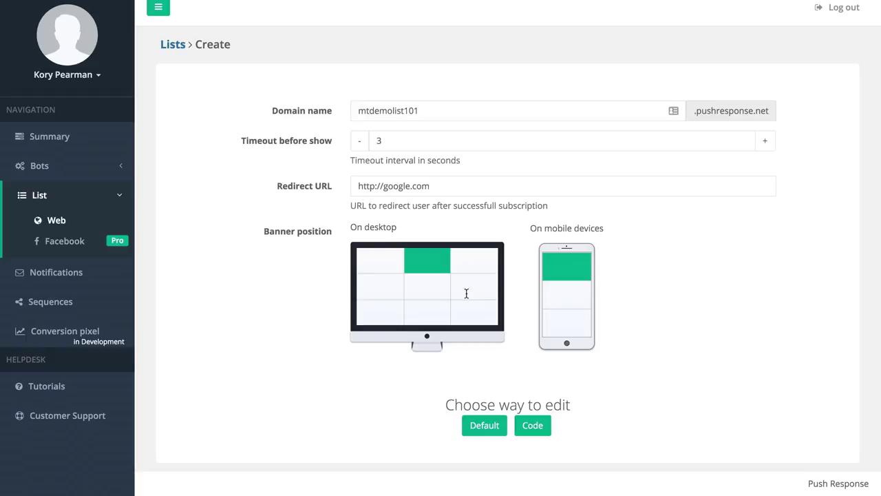
{"action": "left_click", "coordinate": [390, 306]}
{"action": "left_click", "coordinate": [434, 311]}
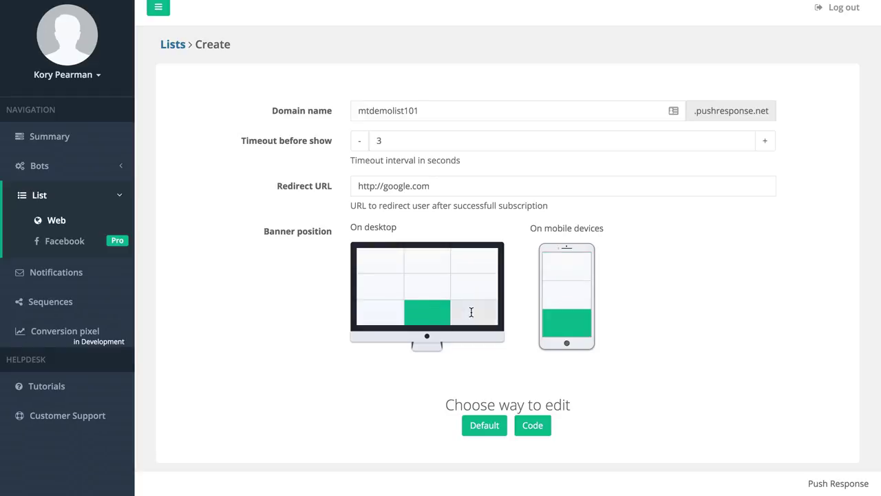
{"action": "left_click", "coordinate": [467, 310]}
{"action": "left_click", "coordinate": [369, 260]}
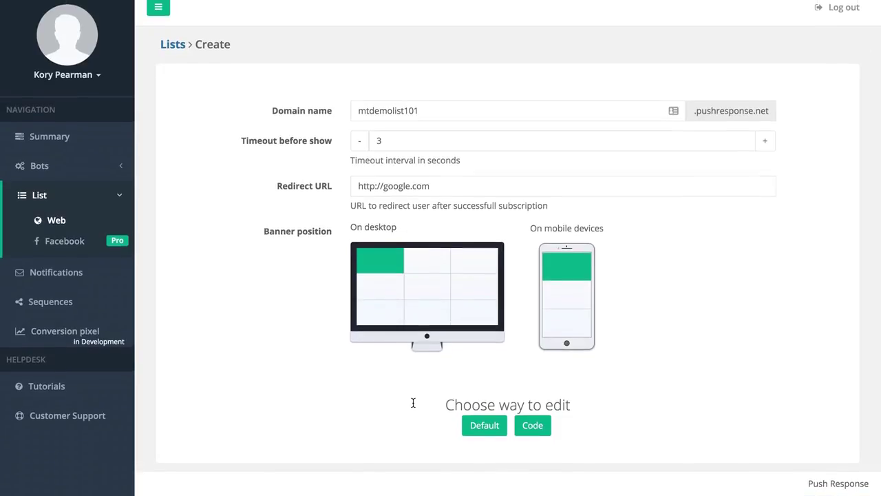
Keep the Default pop-up text, review its title and body, and create the list.
{"action": "left_click", "coordinate": [488, 426]}
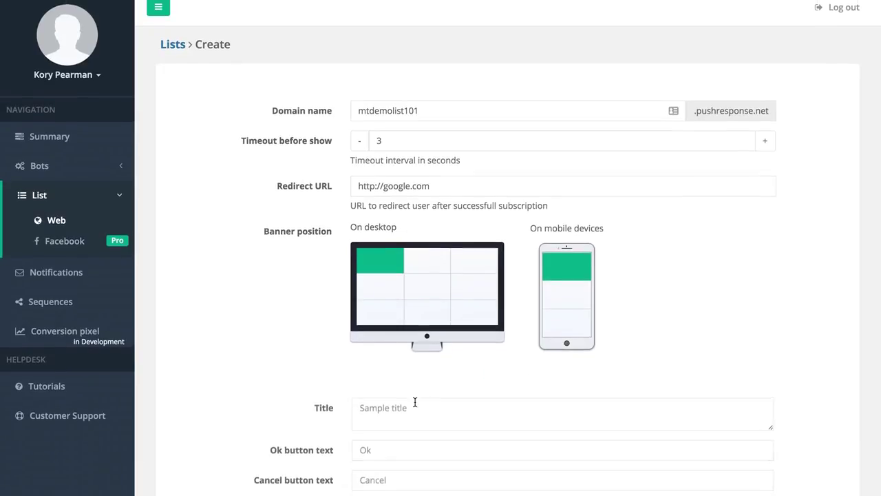
{"action": "scroll", "coordinate": [338, 385], "scroll_direction": "down", "scroll_amount": 4}
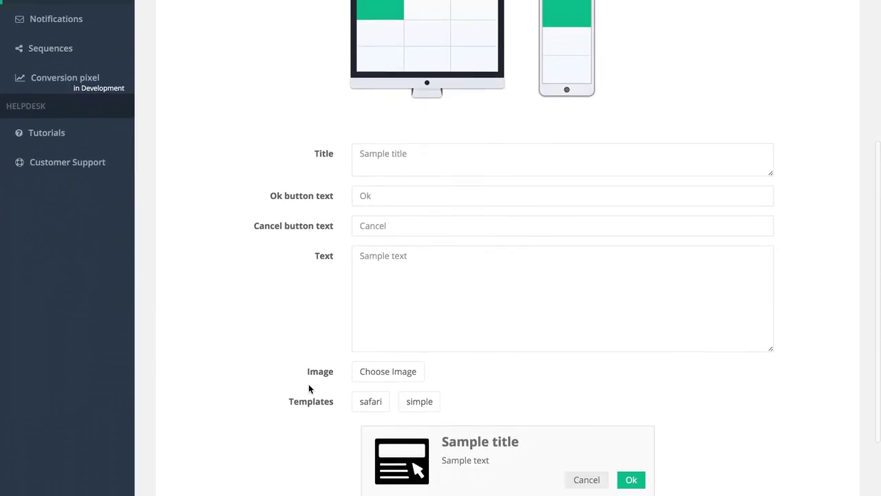
{"action": "scroll", "coordinate": [309, 383], "scroll_direction": "down", "scroll_amount": 1}
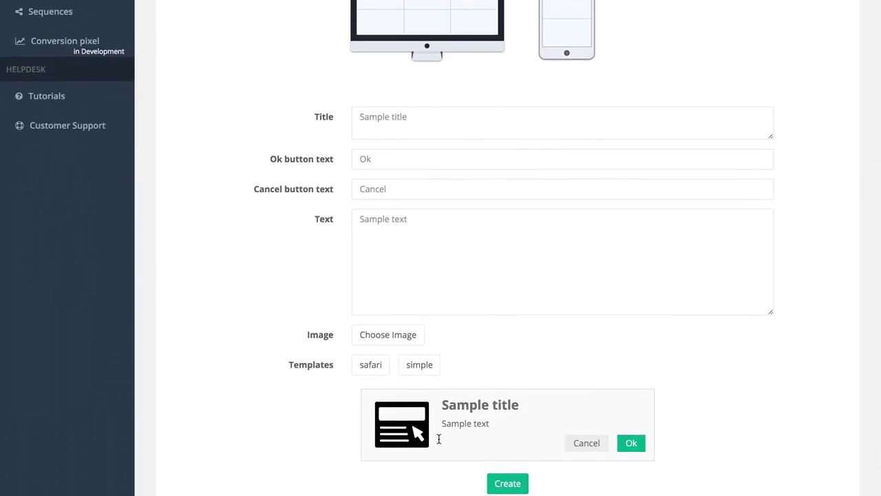
{"action": "left_click", "coordinate": [387, 130]}
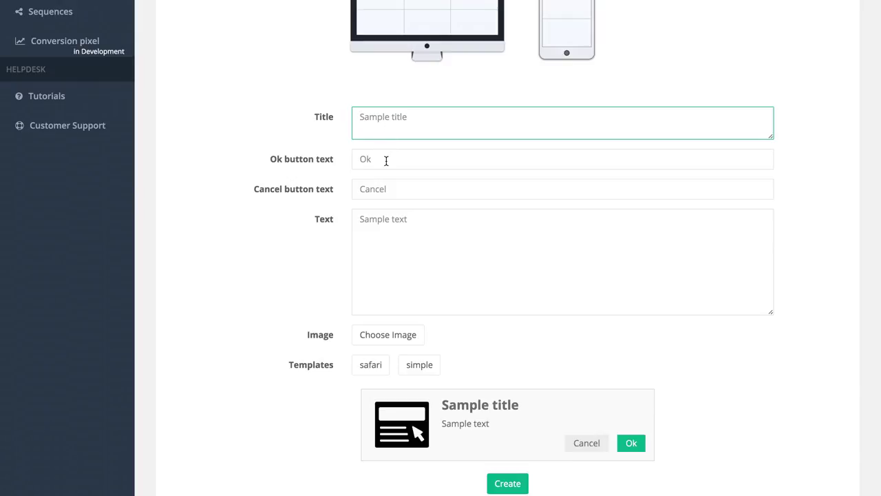
{"action": "left_click", "coordinate": [381, 243]}
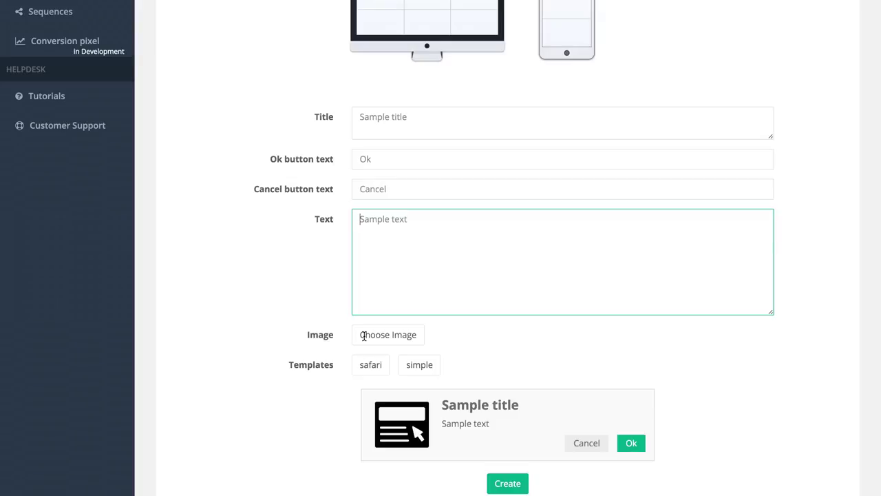
{"action": "scroll", "coordinate": [364, 336], "scroll_direction": "down", "scroll_amount": 1}
{"action": "left_click", "coordinate": [505, 460]}
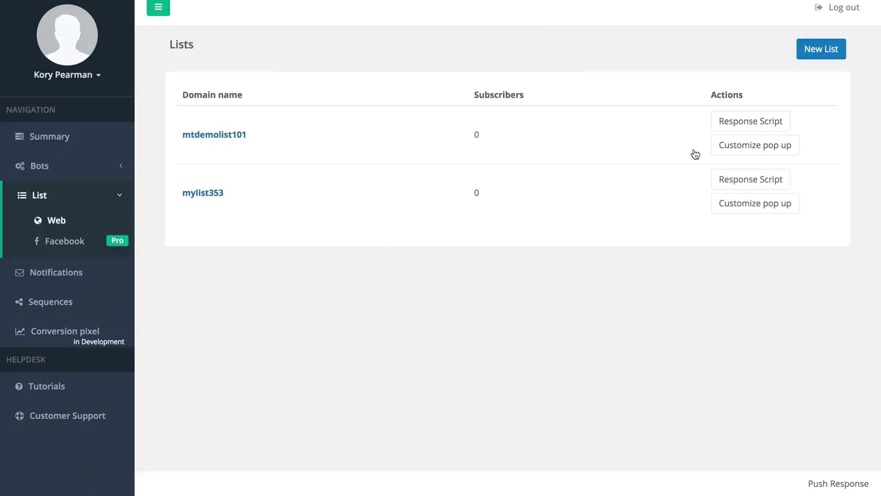
Preview the mtdemolist101 pop-up's Success Default and Facebook messages, then return to Lists.
{"action": "left_click", "coordinate": [734, 147]}
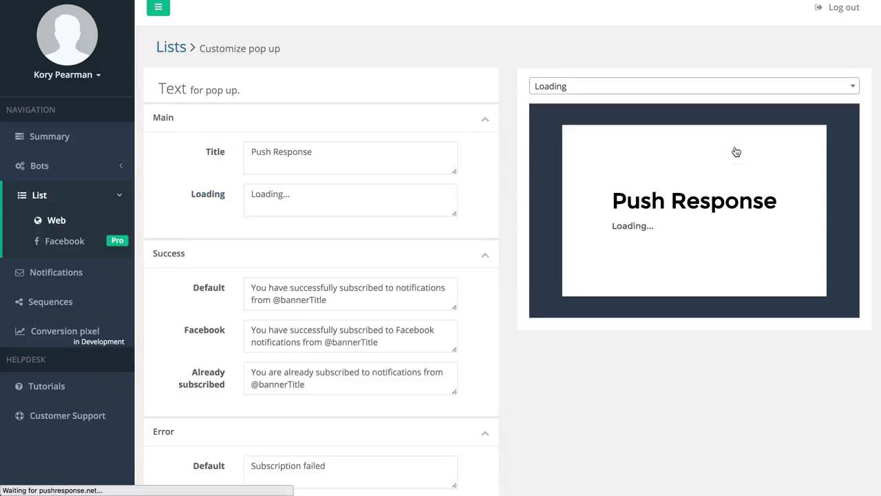
{"action": "left_click", "coordinate": [598, 88]}
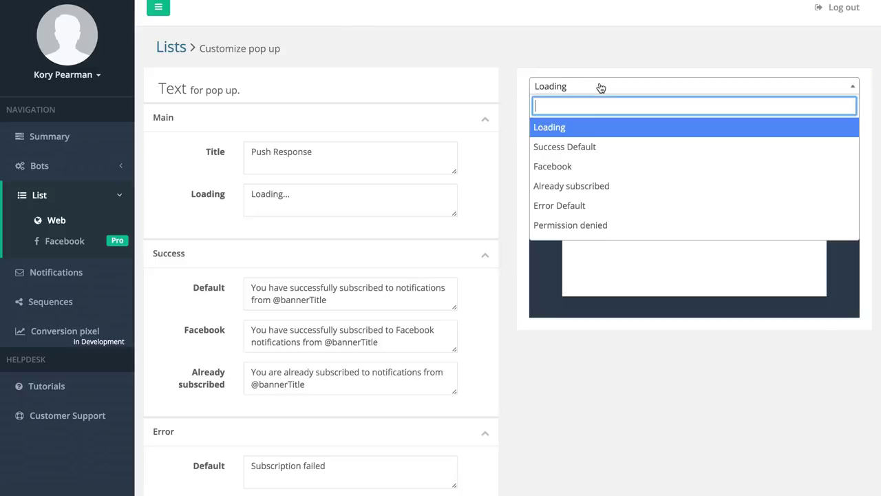
{"action": "left_click", "coordinate": [586, 146]}
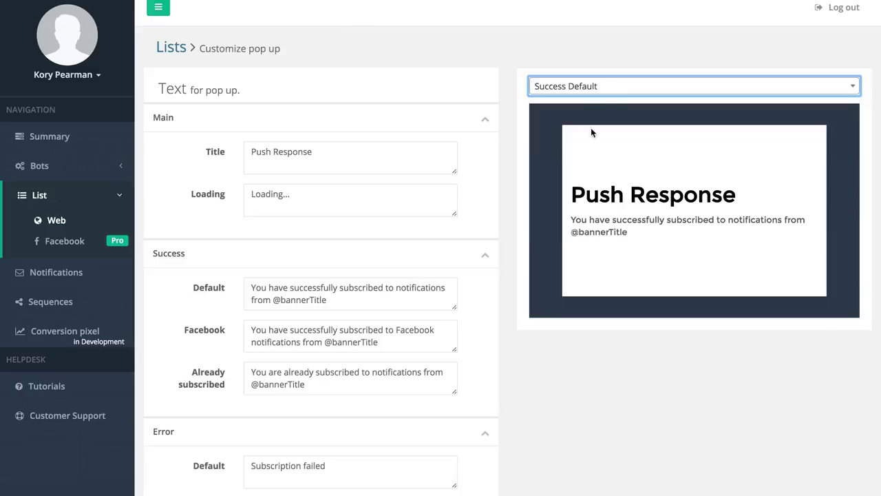
{"action": "left_click", "coordinate": [611, 89]}
{"action": "left_click", "coordinate": [582, 171]}
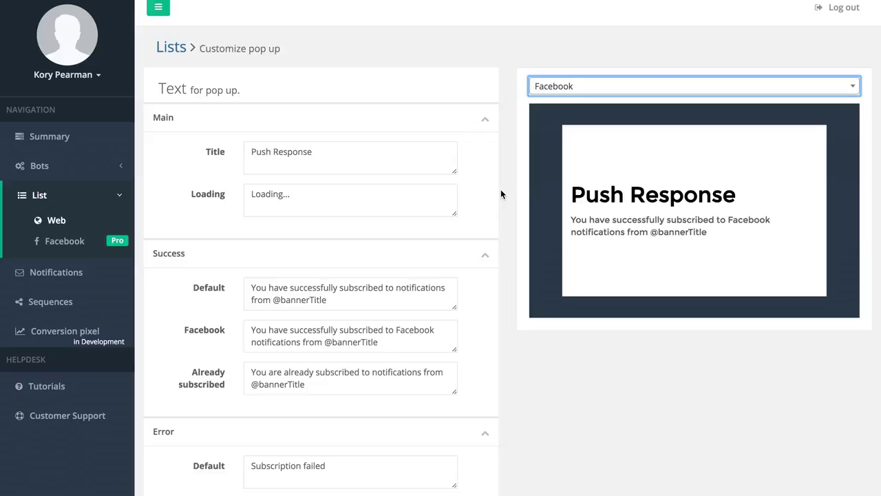
{"action": "scroll", "coordinate": [347, 328], "scroll_direction": "down", "scroll_amount": 6}
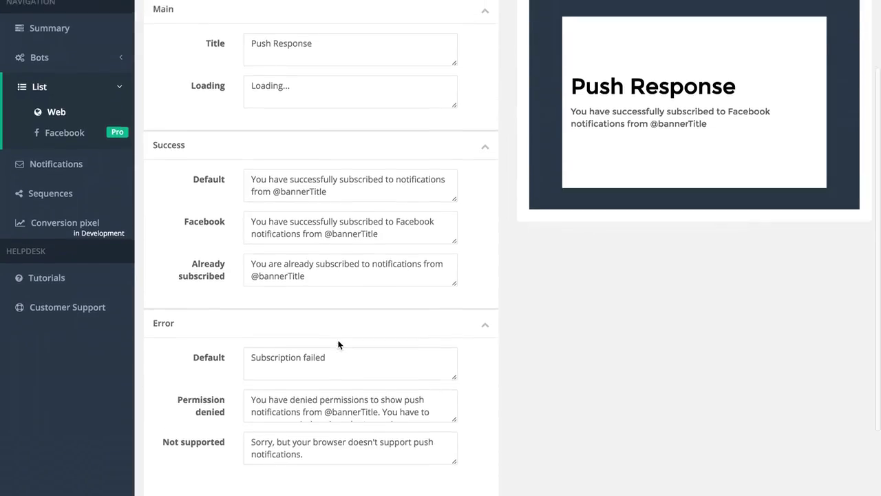
{"action": "scroll", "coordinate": [338, 344], "scroll_direction": "up", "scroll_amount": 6}
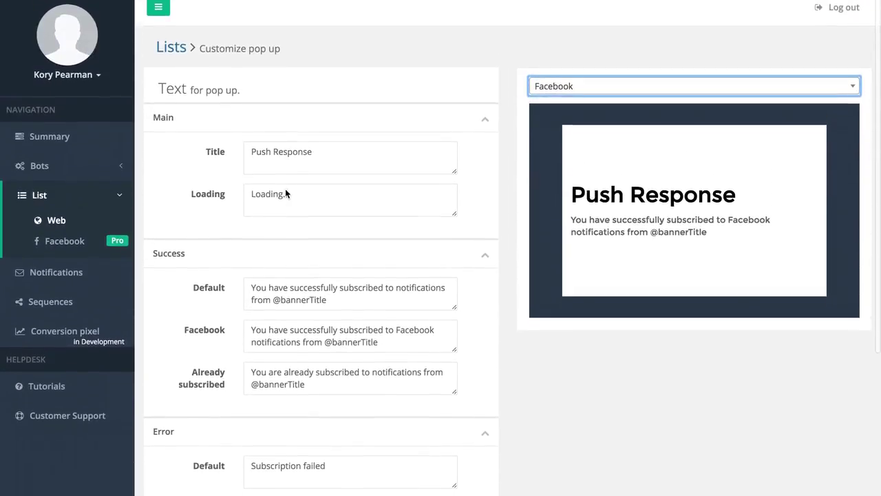
{"action": "left_click", "coordinate": [176, 47]}
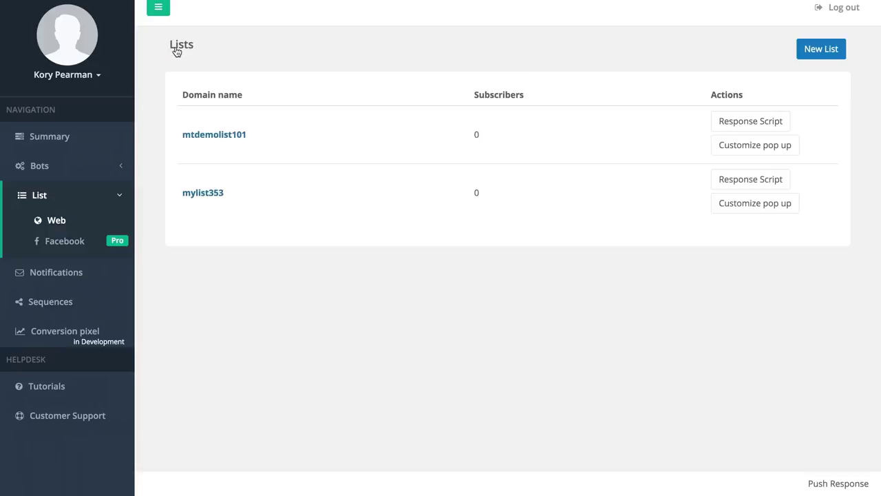
Show the mtdemolist101 response script and copy it to the clipboard.
{"action": "left_click", "coordinate": [728, 124]}
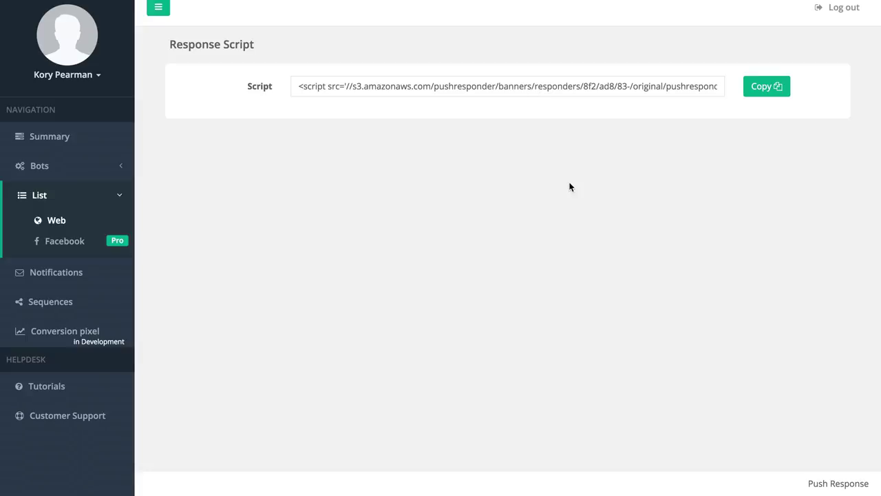
{"action": "left_click", "coordinate": [750, 87]}
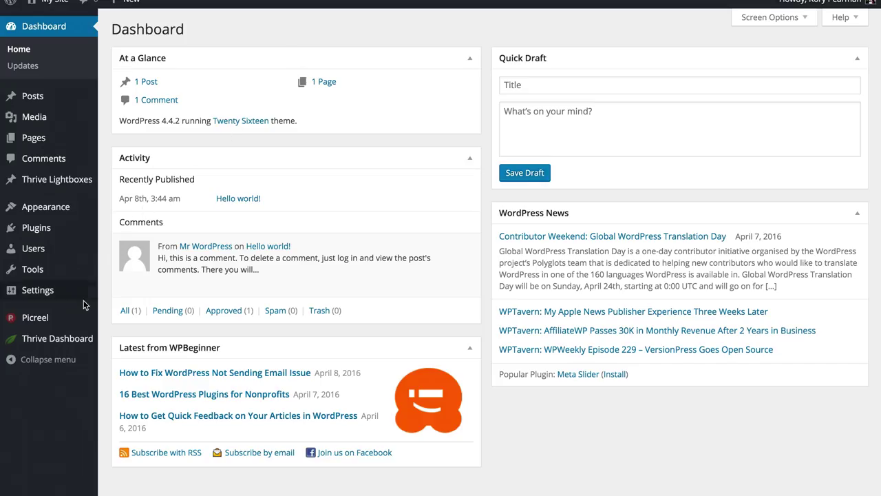
Paste the pushresponder-init.js script tag into Insert Headers and Footers' header scripts and save.
{"action": "mouse_move", "coordinate": [61, 299]}
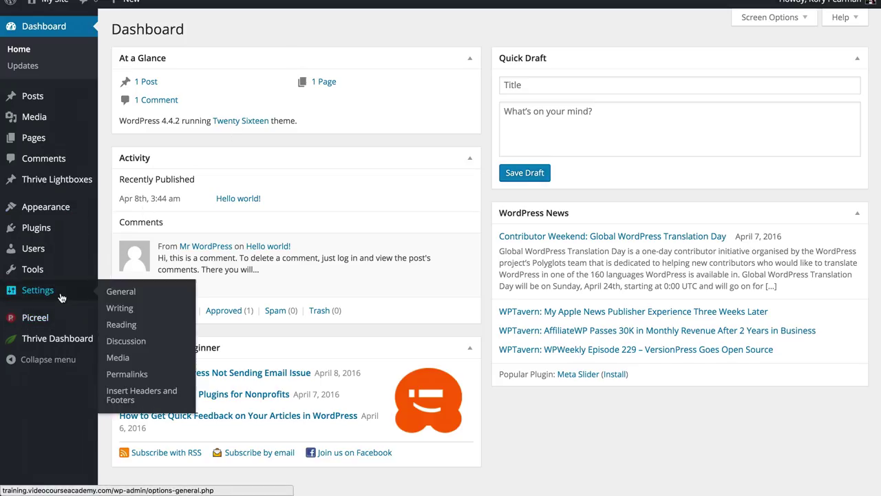
{"action": "left_click", "coordinate": [152, 364]}
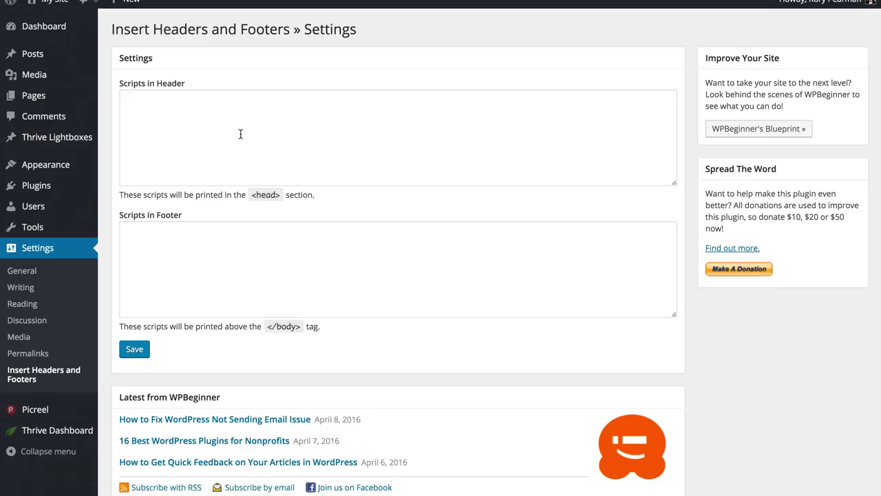
{"action": "left_click", "coordinate": [223, 143]}
{"action": "key", "text": "super+v"}
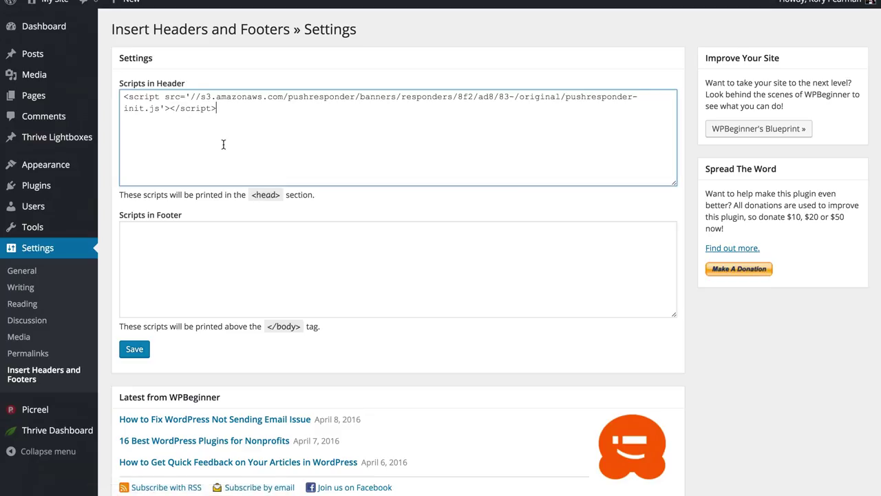
{"action": "left_click", "coordinate": [134, 349]}
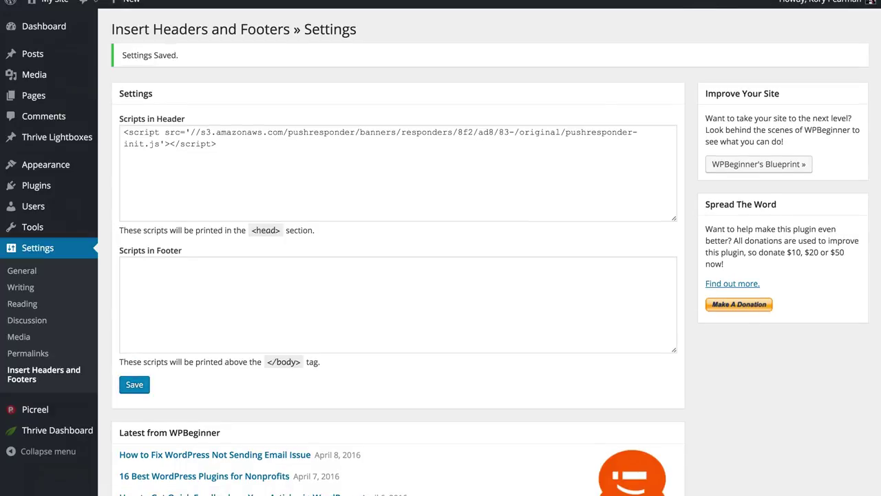
{"action": "left_click", "coordinate": [868, 0]}
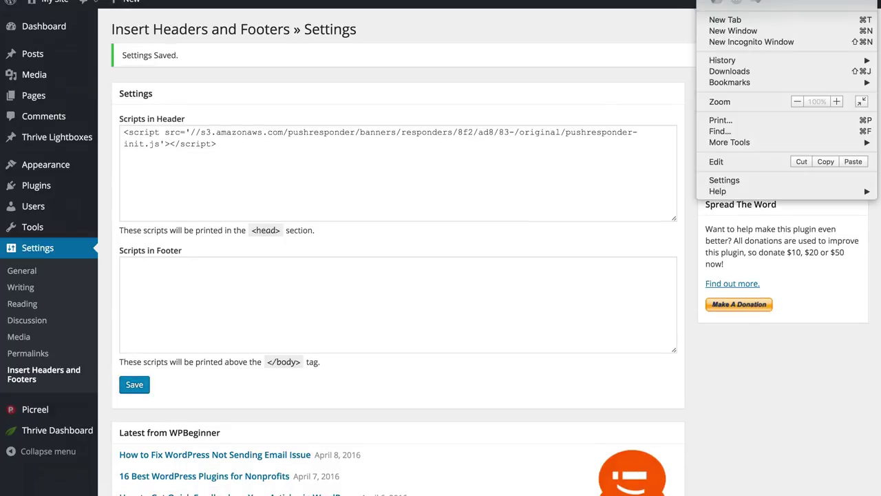
Load the site in a new incognito window and accept the Sample title push prompt.
{"action": "left_click", "coordinate": [751, 41]}
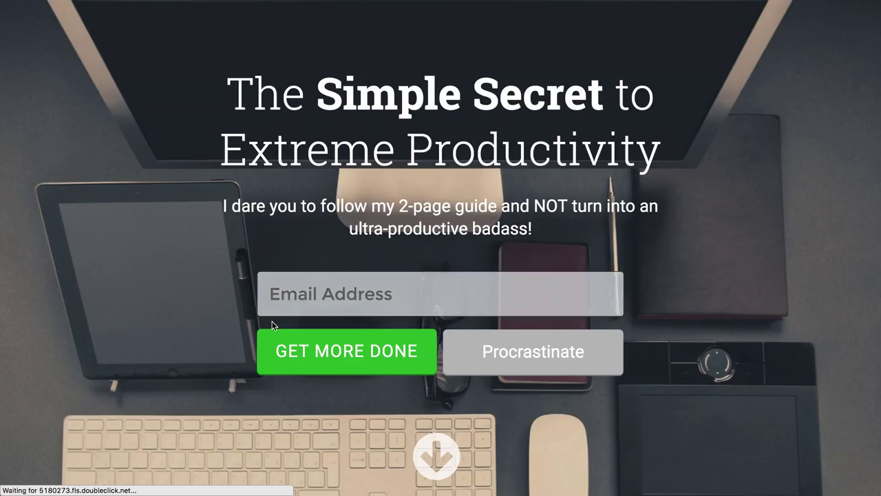
{"action": "scroll", "coordinate": [272, 325], "scroll_direction": "down", "scroll_amount": 10}
{"action": "scroll", "coordinate": [272, 325], "scroll_direction": "down", "scroll_amount": 2}
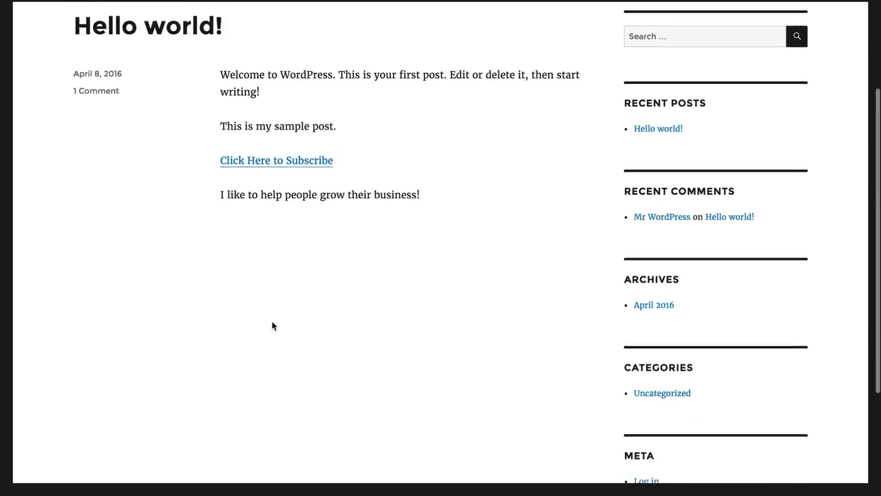
{"action": "scroll", "coordinate": [321, 289], "scroll_direction": "up", "scroll_amount": 2}
{"action": "scroll", "coordinate": [331, 275], "scroll_direction": "up", "scroll_amount": 1}
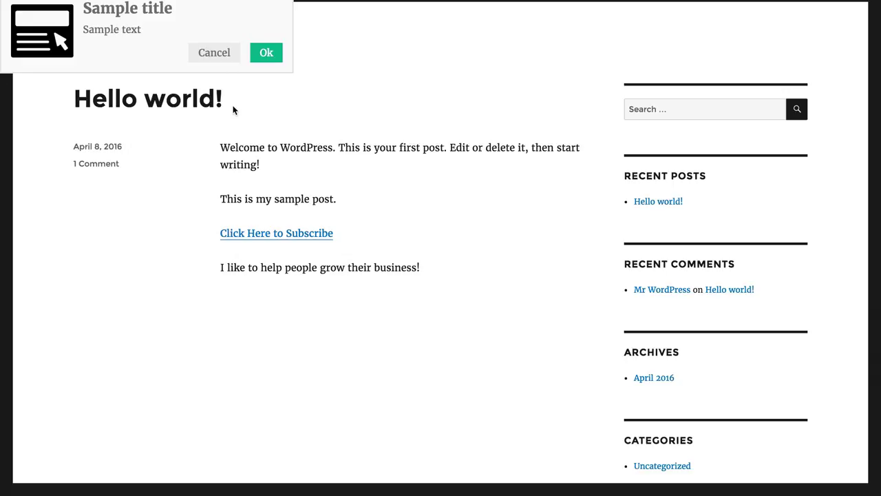
{"action": "left_click", "coordinate": [262, 56]}
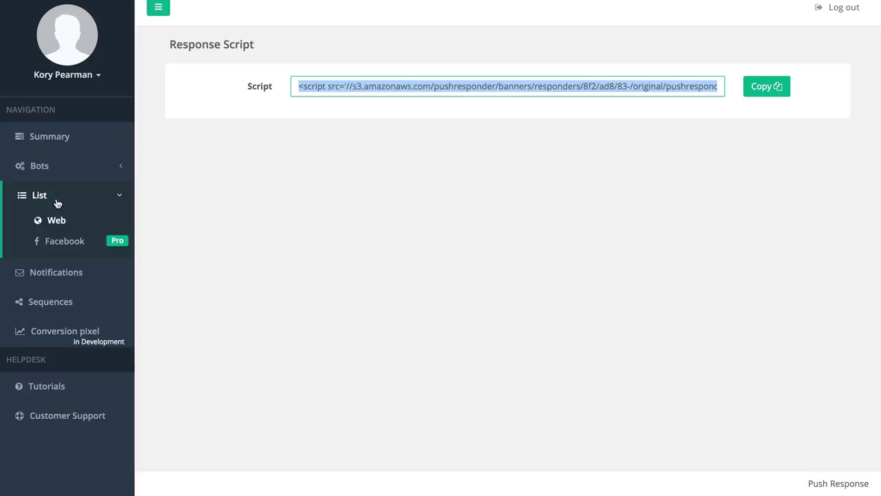
{"action": "left_click", "coordinate": [67, 275]}
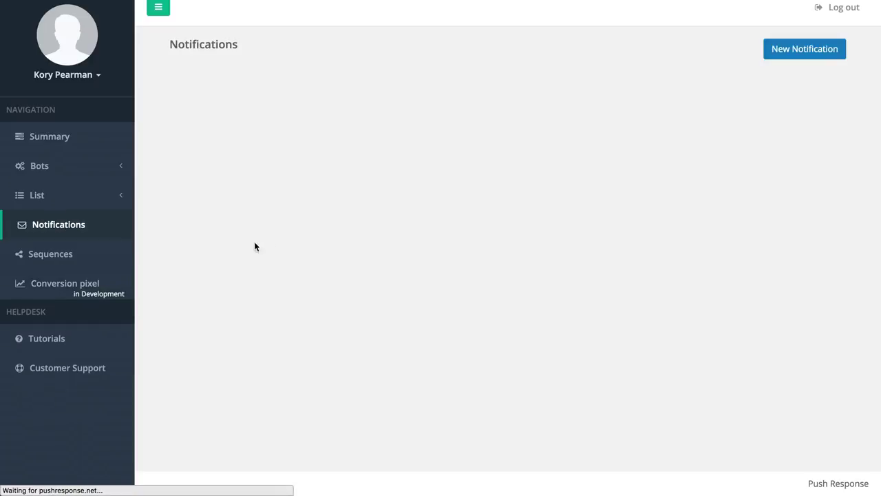
{"action": "left_click", "coordinate": [796, 53]}
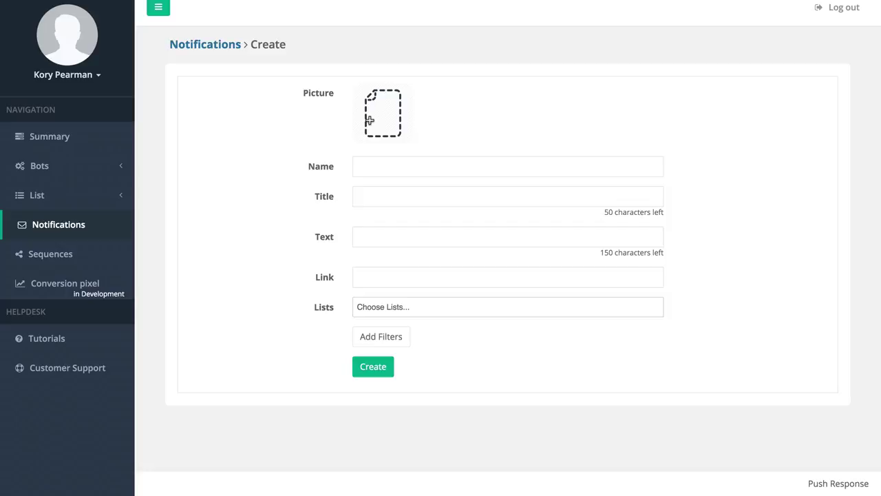
{"action": "left_click", "coordinate": [372, 161]}
{"action": "type", "text": "T"}
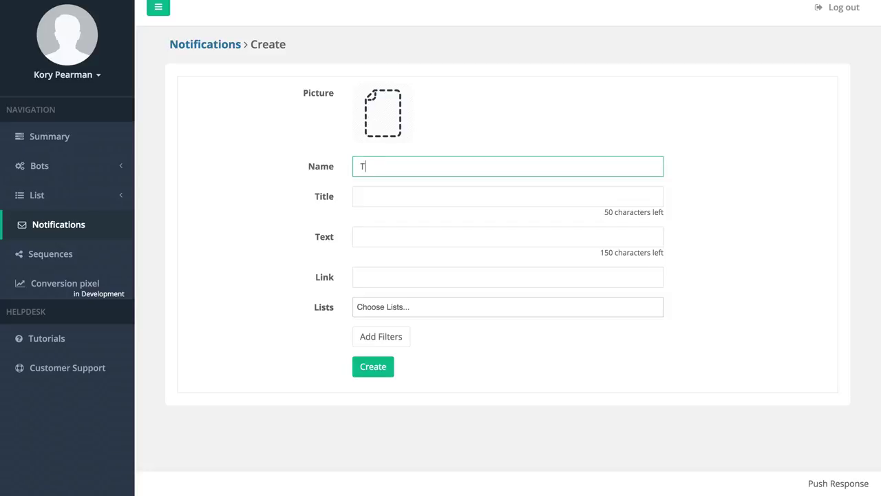
{"action": "type", "text": "est name"}
{"action": "left_click", "coordinate": [371, 196]}
{"action": "type", "text": "Te"}
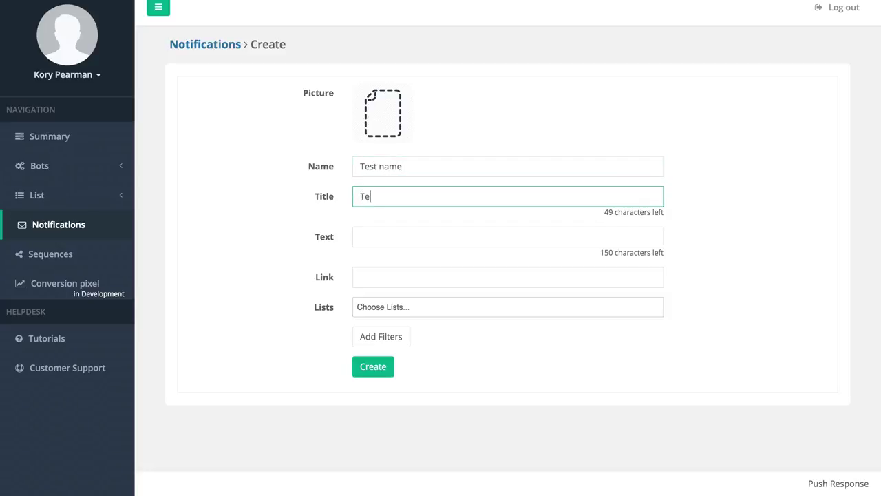
{"action": "type", "text": "st title"}
{"action": "left_click", "coordinate": [372, 236]}
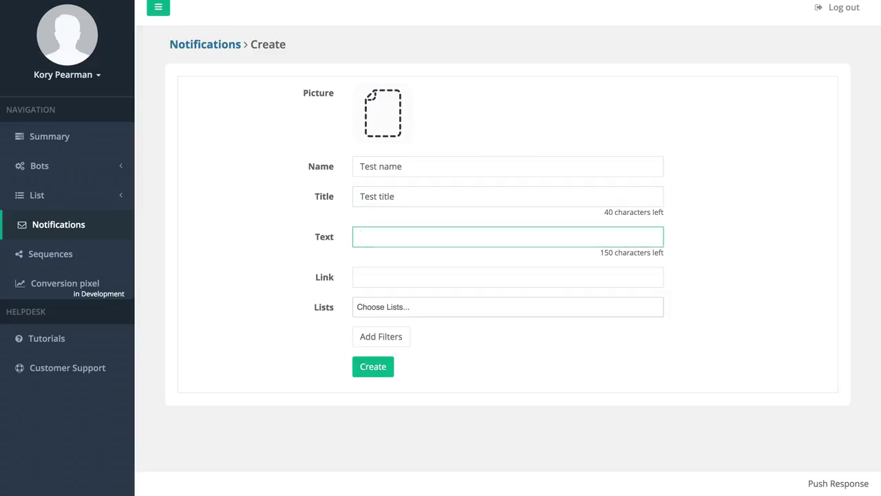
{"action": "type", "text": "Test text"}
{"action": "left_click", "coordinate": [376, 276]}
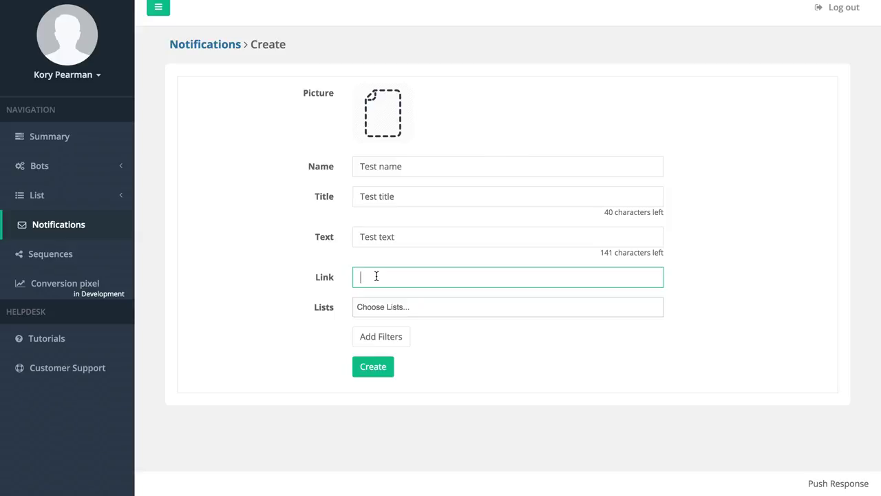
{"action": "type", "text": "http://google.com"}
Target the mtdemolist101 list, then add and remove the extra audience filters.
{"action": "left_click", "coordinate": [416, 307]}
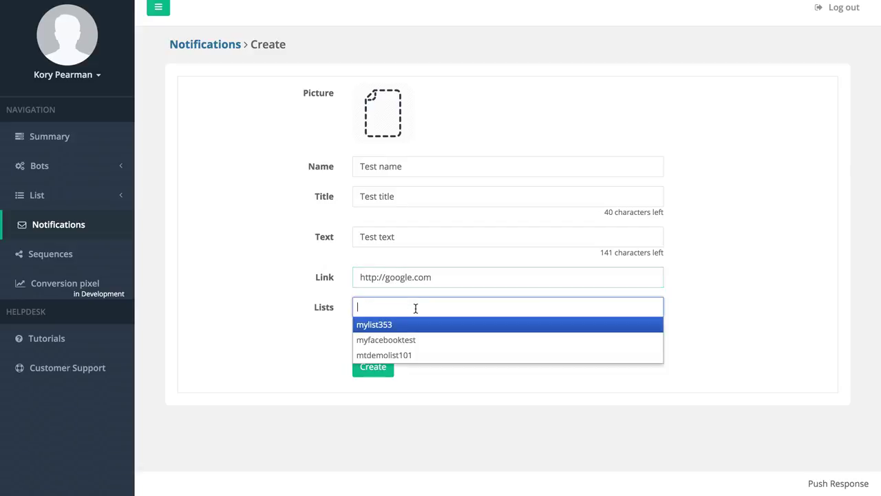
{"action": "left_click", "coordinate": [408, 357]}
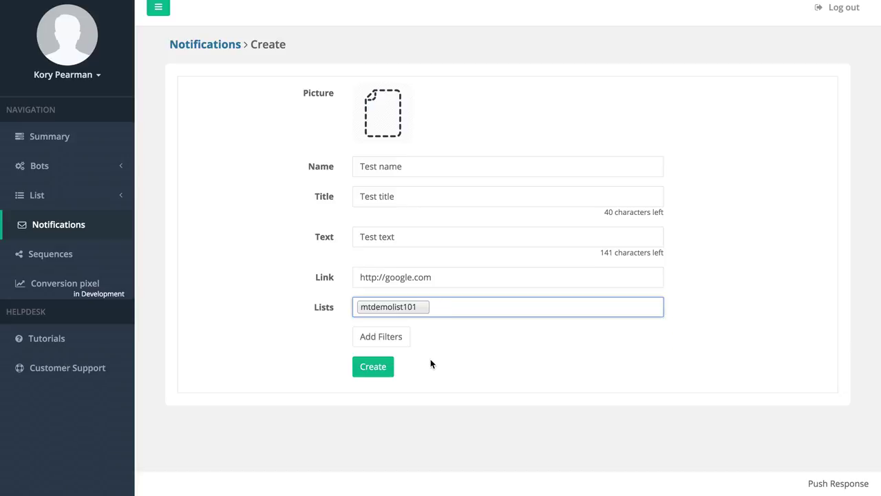
{"action": "left_click", "coordinate": [472, 345]}
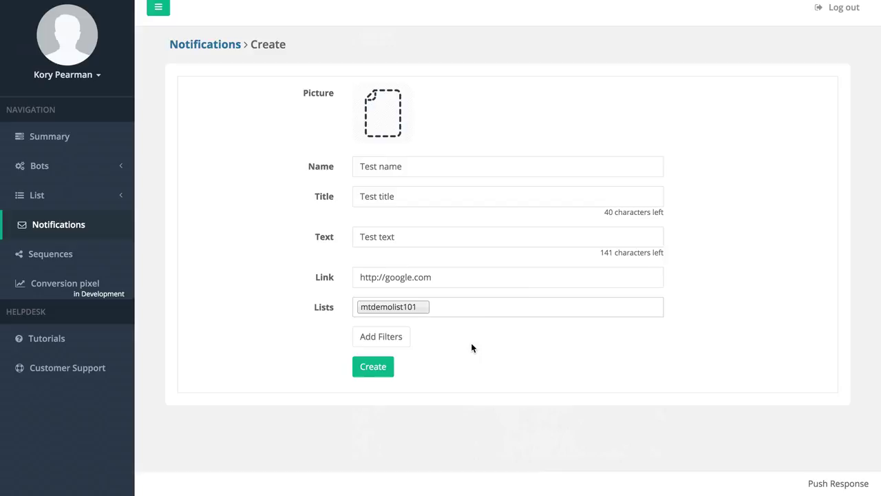
{"action": "left_click", "coordinate": [401, 337]}
{"action": "scroll", "coordinate": [272, 394], "scroll_direction": "down", "scroll_amount": 5}
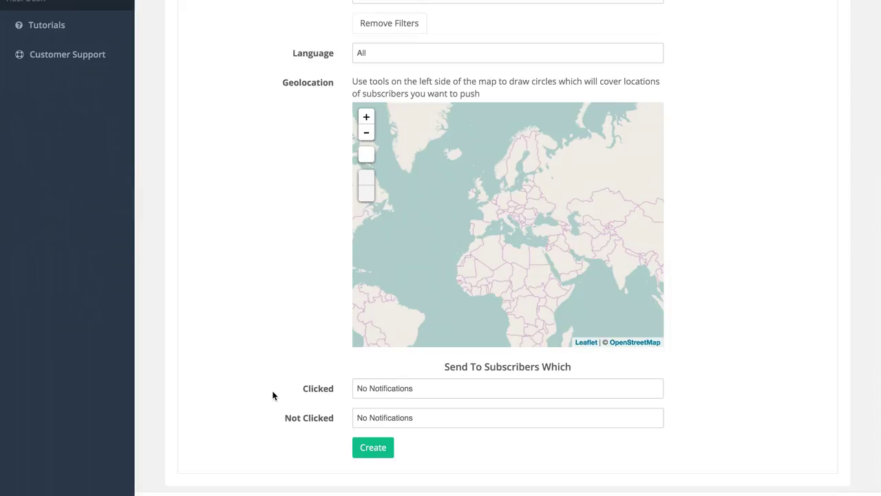
{"action": "scroll", "coordinate": [286, 342], "scroll_direction": "up", "scroll_amount": 3}
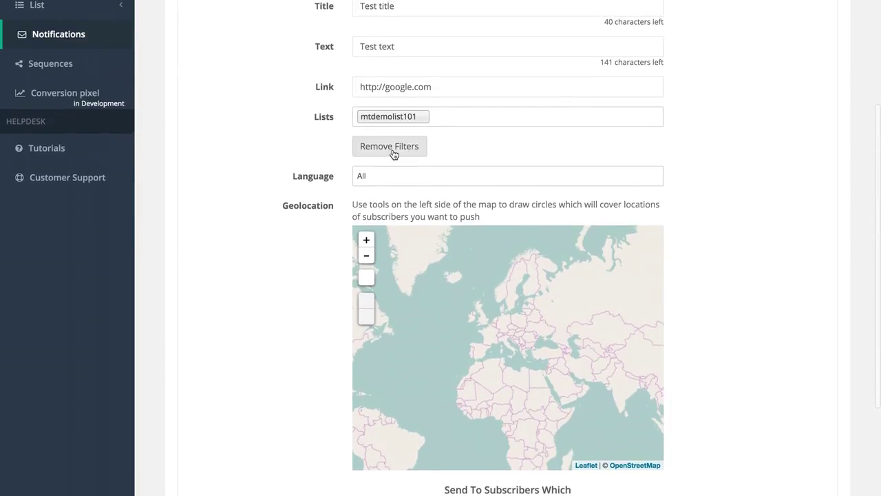
{"action": "left_click", "coordinate": [397, 148]}
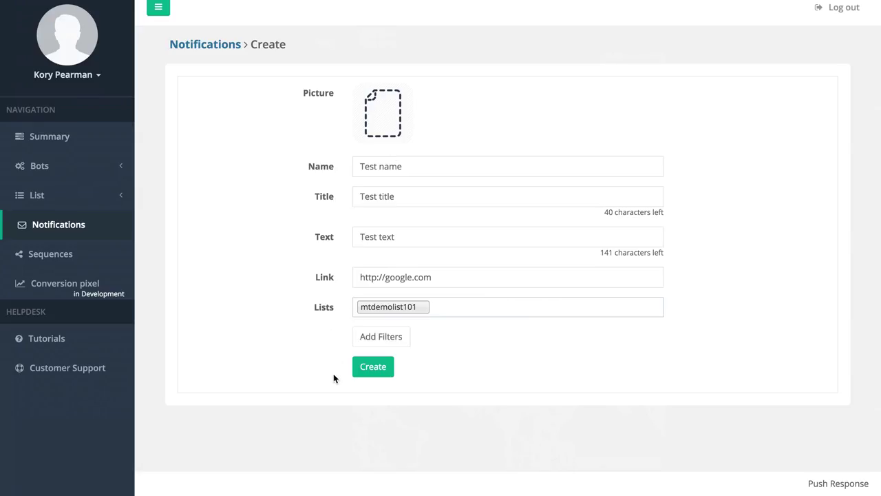
Save the test notification, then switch Repeat on and back off in its settings.
{"action": "left_click", "coordinate": [373, 367]}
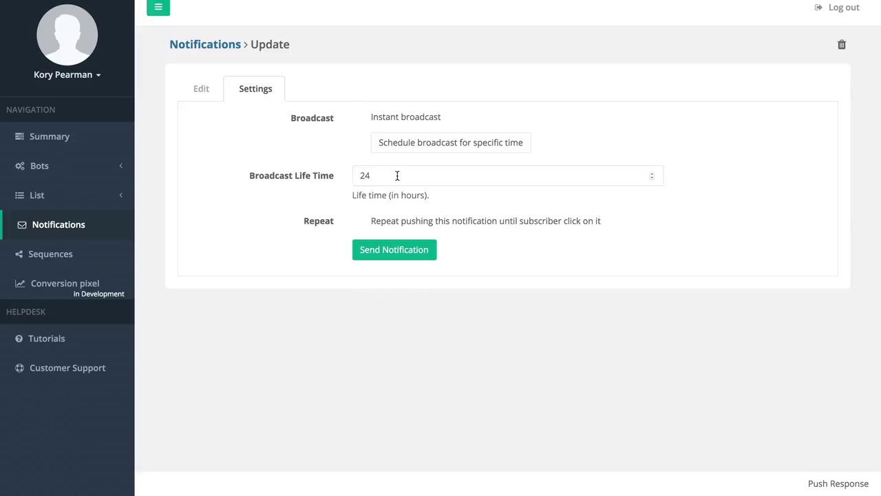
{"action": "left_click", "coordinate": [359, 222]}
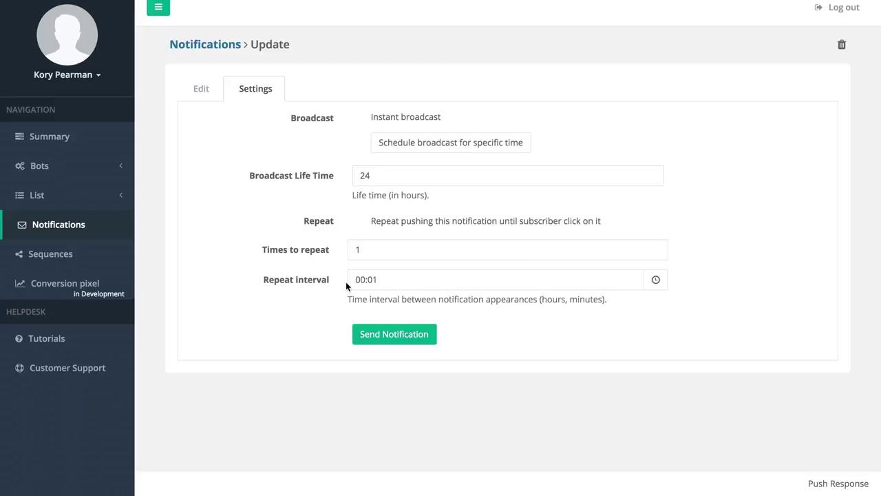
{"action": "left_click", "coordinate": [359, 221]}
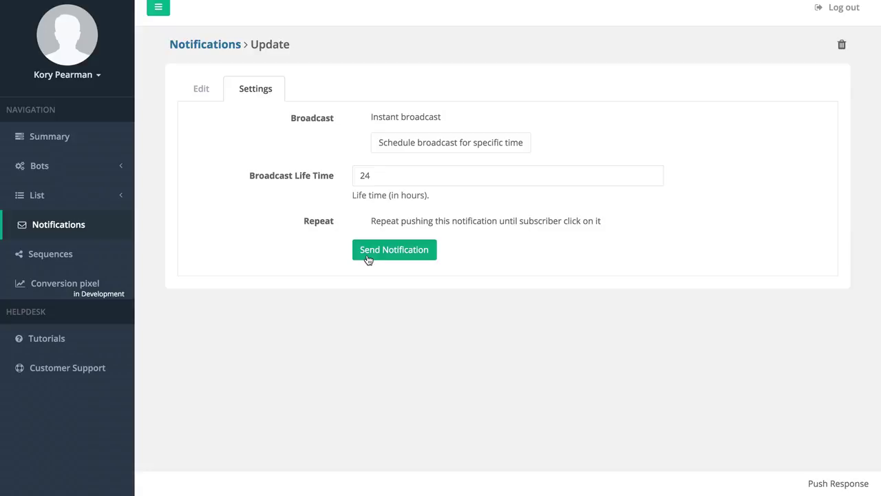
{"action": "left_click", "coordinate": [82, 263]}
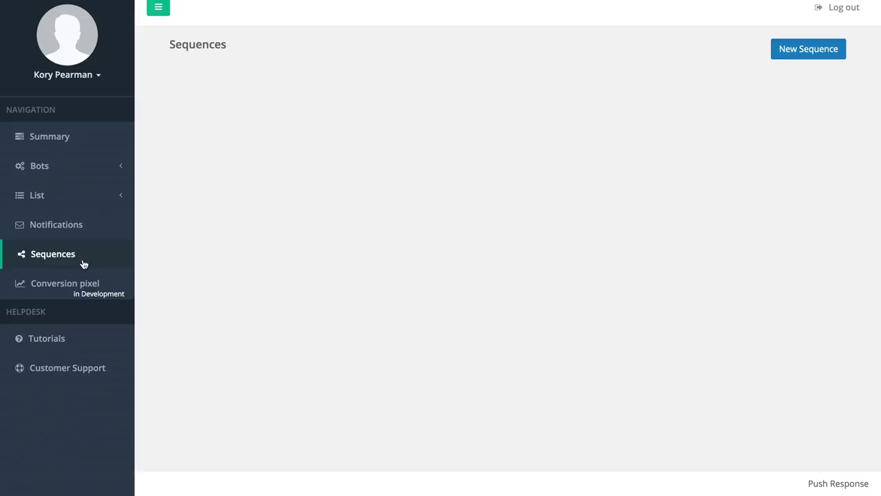
{"action": "left_click", "coordinate": [786, 60]}
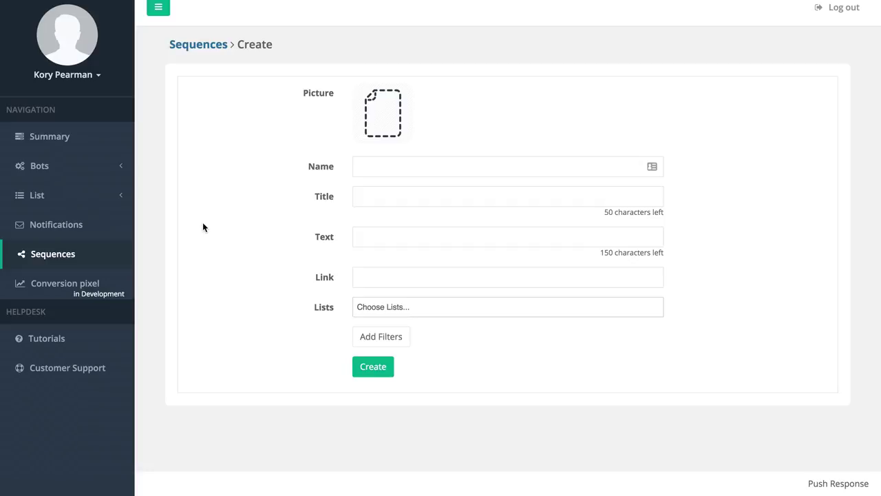
{"action": "left_click", "coordinate": [358, 166]}
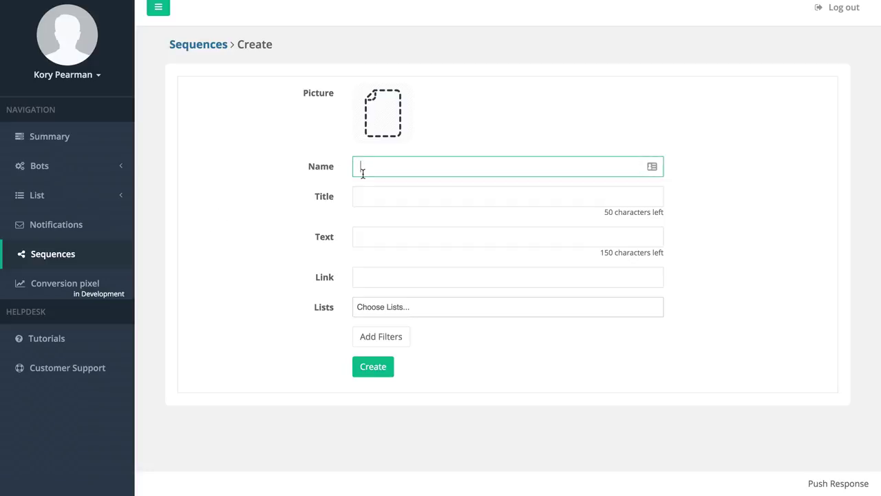
{"action": "type", "text": "name"}
{"action": "key", "text": "Tab"}
{"action": "type", "text": "title"}
{"action": "key", "text": "Tab"}
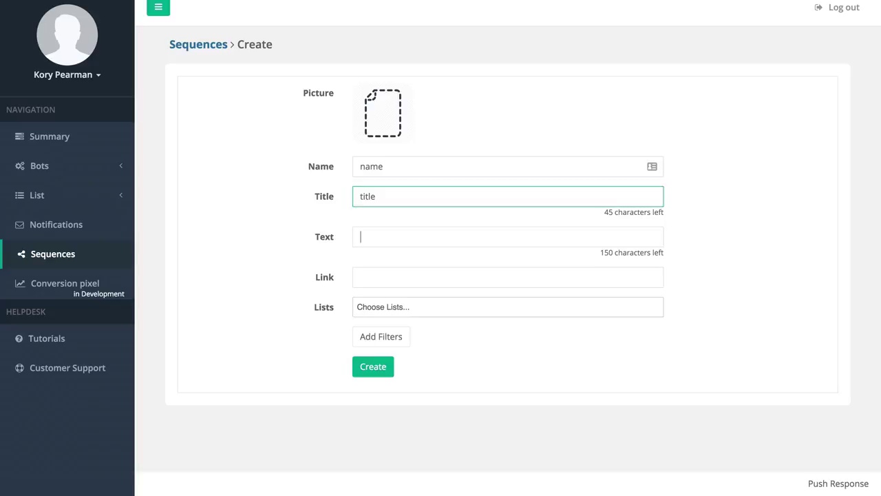
{"action": "type", "text": "text"}
{"action": "key", "text": "Tab"}
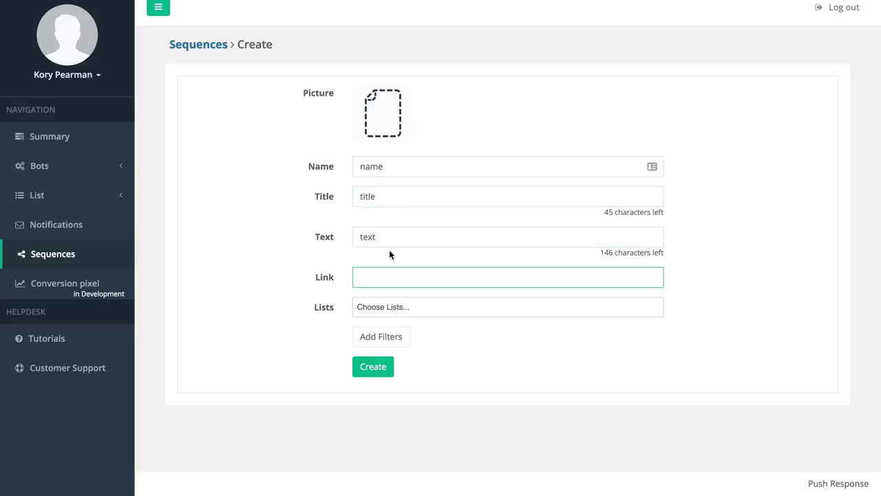
{"action": "type", "text": "http://google.com"}
Target the mtdemolist101 list and create the sequence.
{"action": "left_click", "coordinate": [411, 312]}
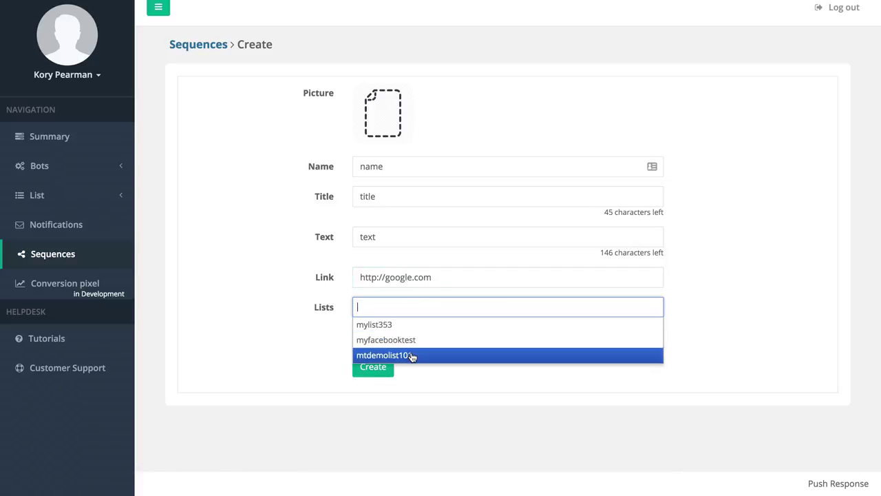
{"action": "left_click", "coordinate": [412, 355]}
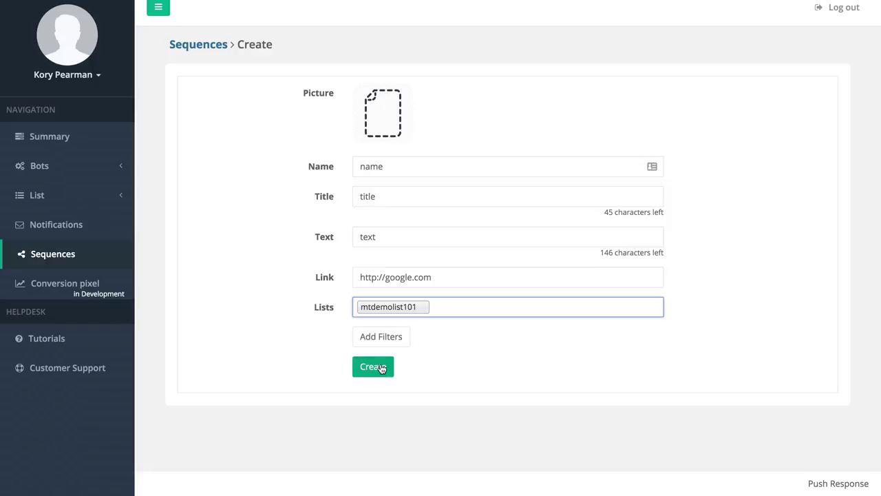
{"action": "left_click", "coordinate": [380, 366]}
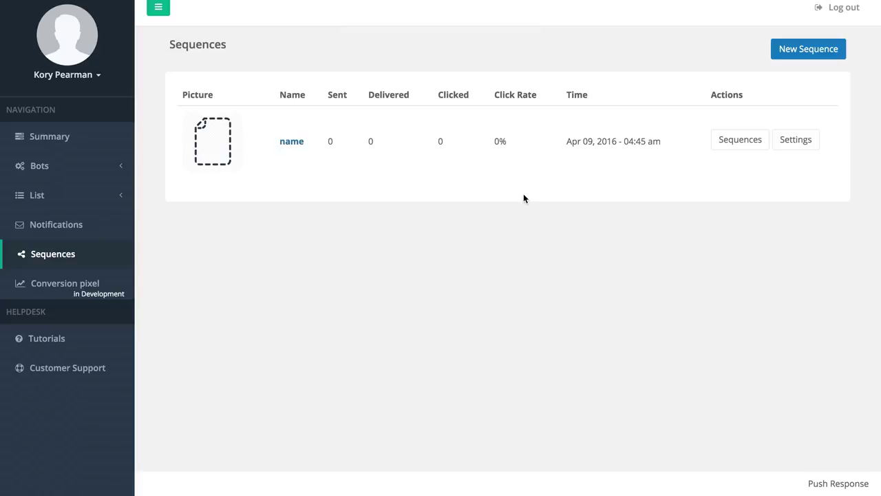
Open the name sequence's flow and add a clicked-branch message named 'clicked 1'.
{"action": "left_click", "coordinate": [736, 143]}
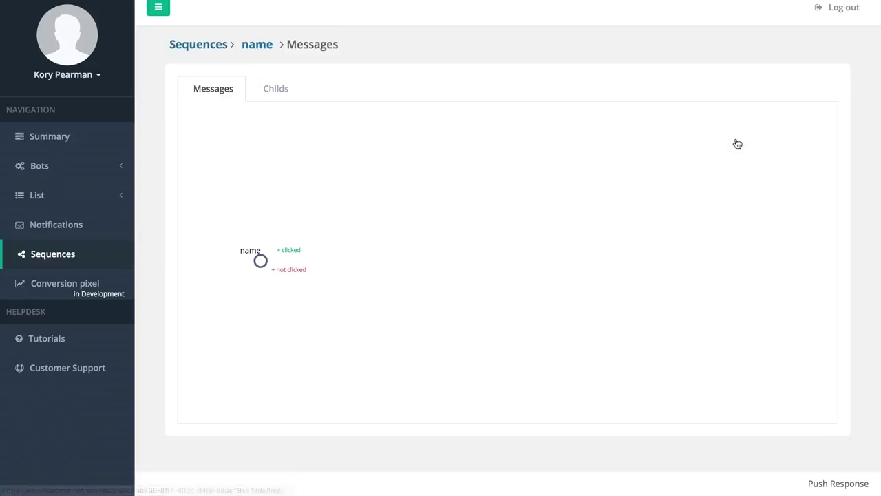
{"action": "left_click", "coordinate": [295, 256]}
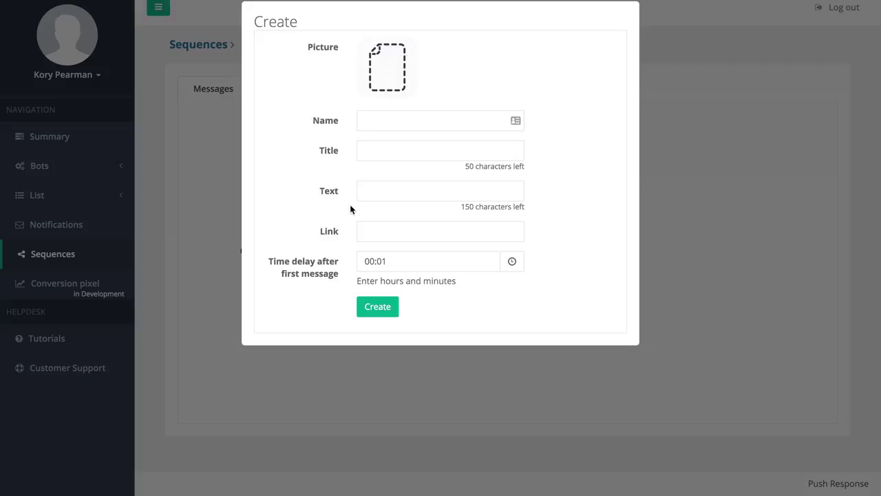
{"action": "left_click", "coordinate": [385, 125]}
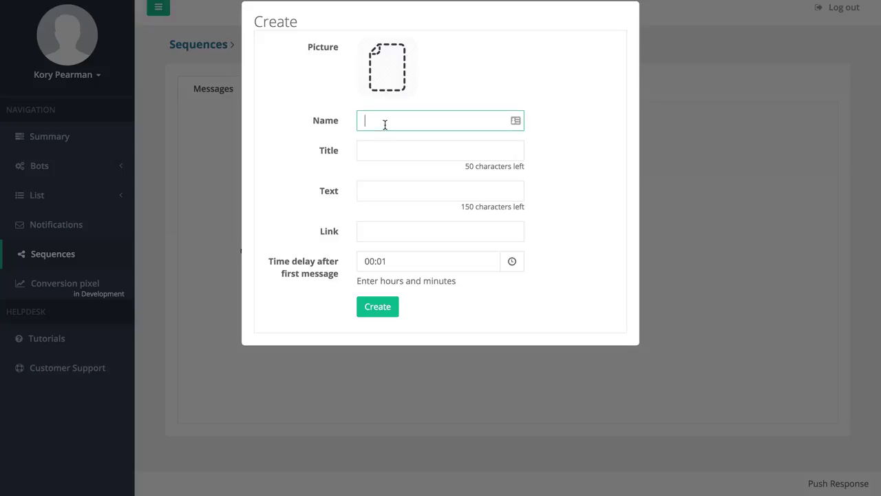
{"action": "type", "text": "clicked 1"}
Reuse 'clicked 1' as title and text, set link google.com, and create the message.
{"action": "double_click", "coordinate": [381, 119]}
{"action": "left_click", "coordinate": [384, 142]}
{"action": "left_click", "coordinate": [374, 120]}
{"action": "key", "text": "ctrl+a"}
{"action": "key", "text": "ctrl+c"}
{"action": "left_click", "coordinate": [382, 145]}
{"action": "key", "text": "ctrl+v"}
{"action": "left_click", "coordinate": [381, 184]}
{"action": "key", "text": "ctrl+v"}
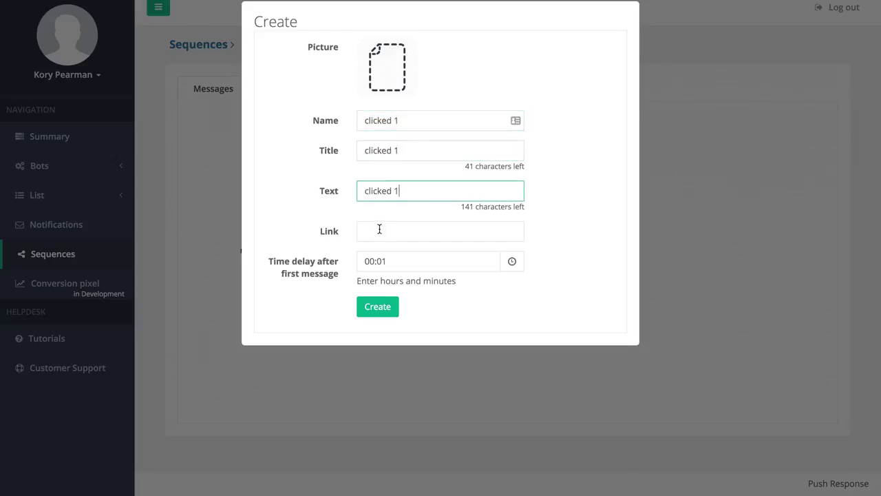
{"action": "left_click", "coordinate": [380, 231]}
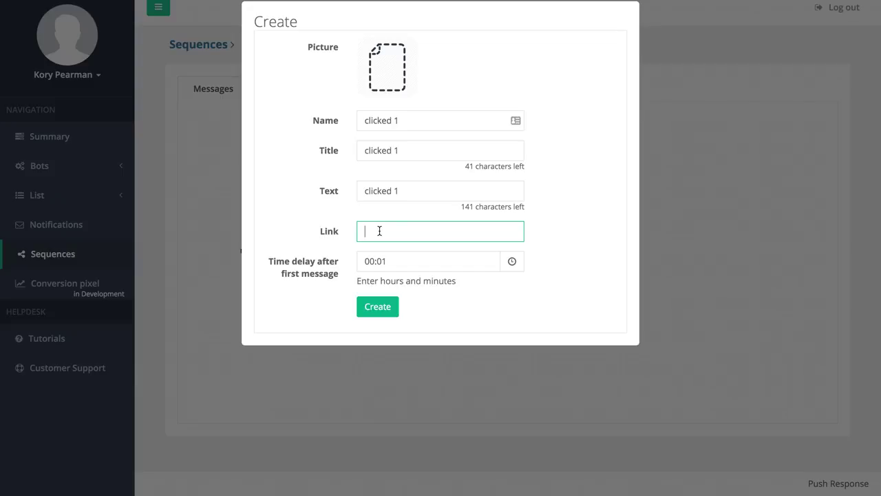
{"action": "type", "text": "google.com"}
{"action": "left_click", "coordinate": [365, 306]}
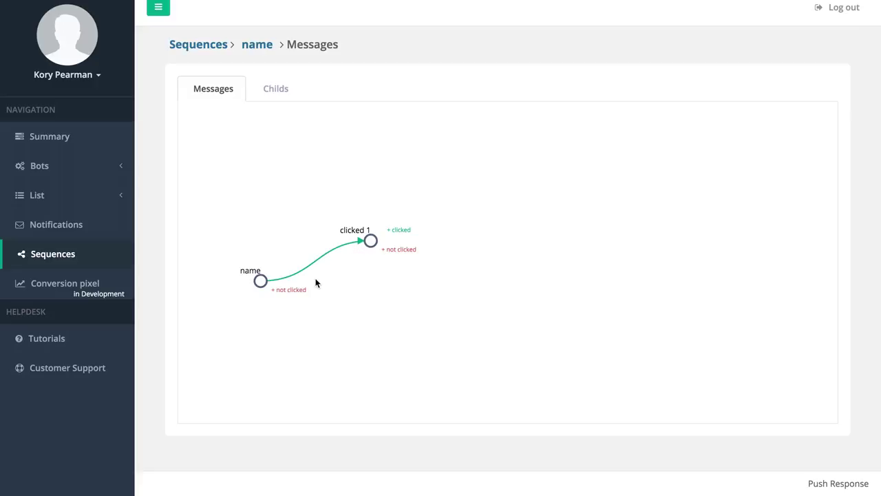
Add a not-clicked follow-up named 'not click 1', using 'not click 1' as its title and text.
{"action": "left_click", "coordinate": [297, 295]}
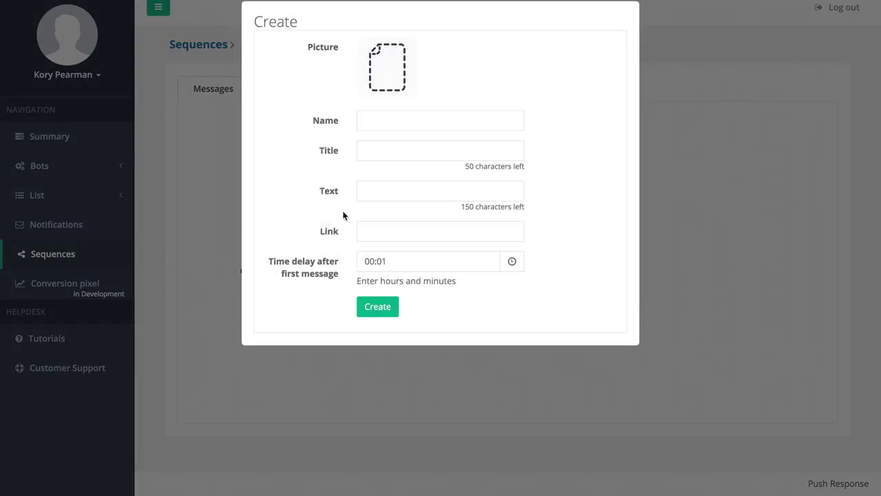
{"action": "left_click", "coordinate": [395, 127]}
{"action": "type", "text": "not click 1"}
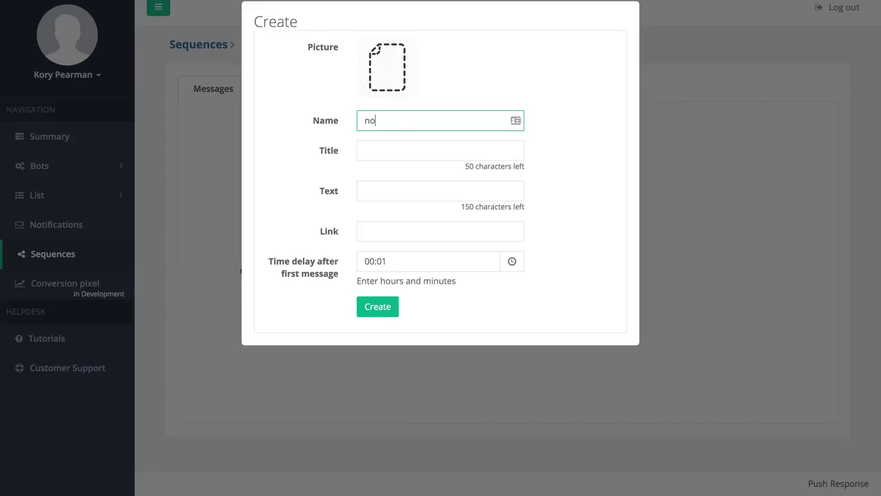
{"action": "triple_click", "coordinate": [409, 127]}
{"action": "key", "text": "ctrl+c"}
{"action": "left_click", "coordinate": [407, 146]}
{"action": "key", "text": "ctrl+v"}
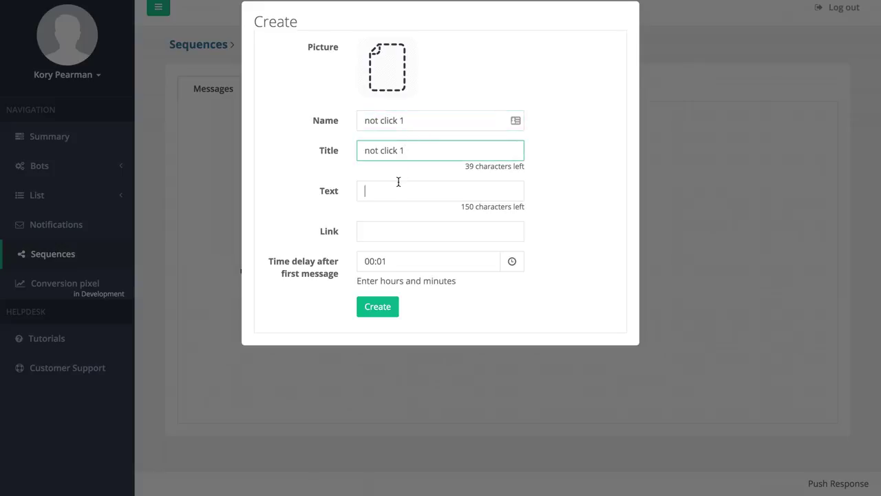
{"action": "left_click", "coordinate": [400, 185]}
{"action": "key", "text": "ctrl+v"}
{"action": "left_click", "coordinate": [387, 231]}
{"action": "type", "text": "http:g"}
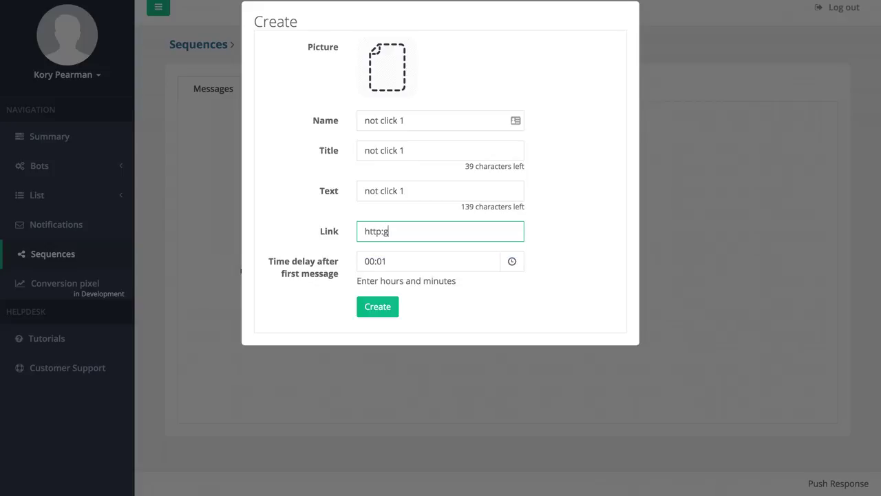
{"action": "key", "text": "BackSpace"}
{"action": "type", "text": "//google.com"}
{"action": "left_click", "coordinate": [385, 305]}
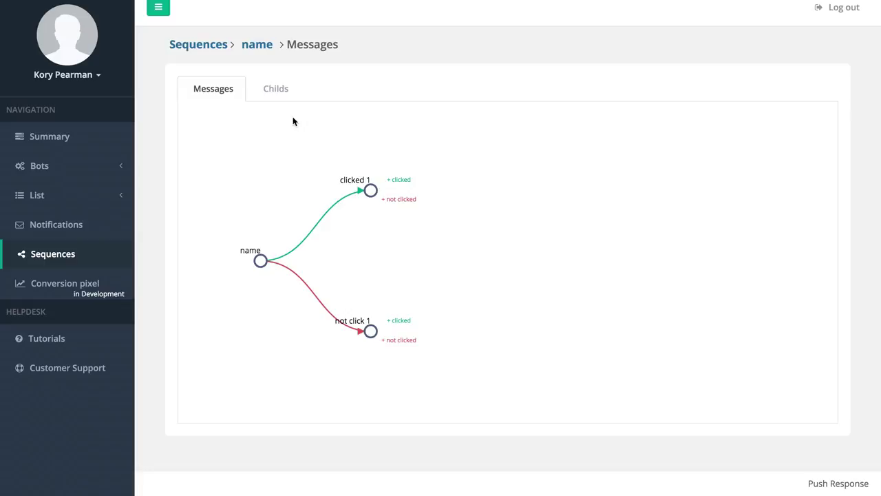
Review the name sequence's child messages, view 'clicked 1', then return to the Sequences list.
{"action": "left_click", "coordinate": [276, 89]}
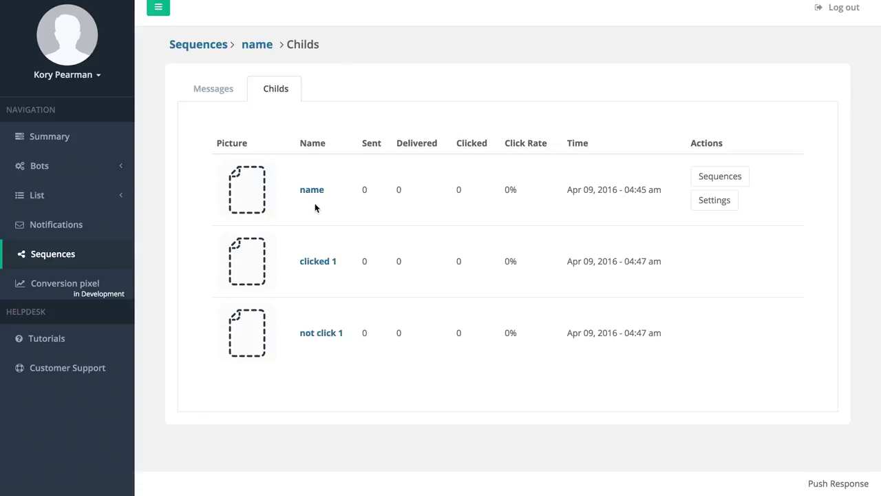
{"action": "left_click", "coordinate": [318, 262]}
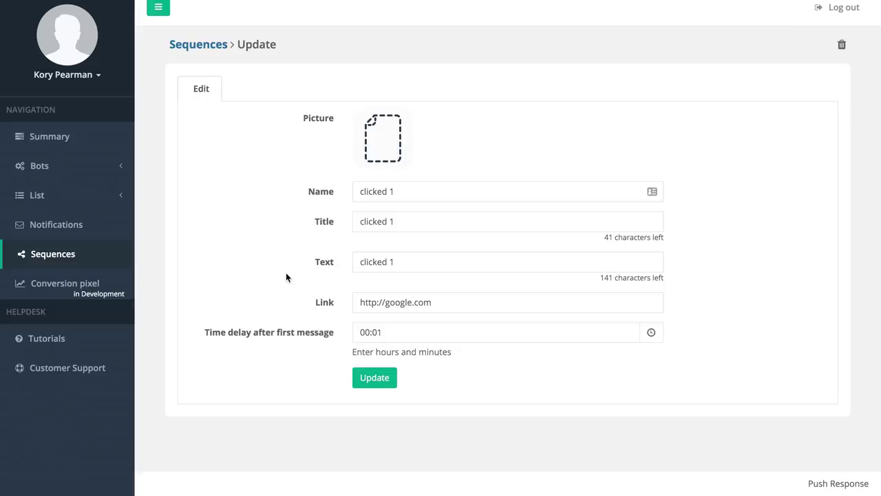
{"action": "left_click", "coordinate": [203, 45]}
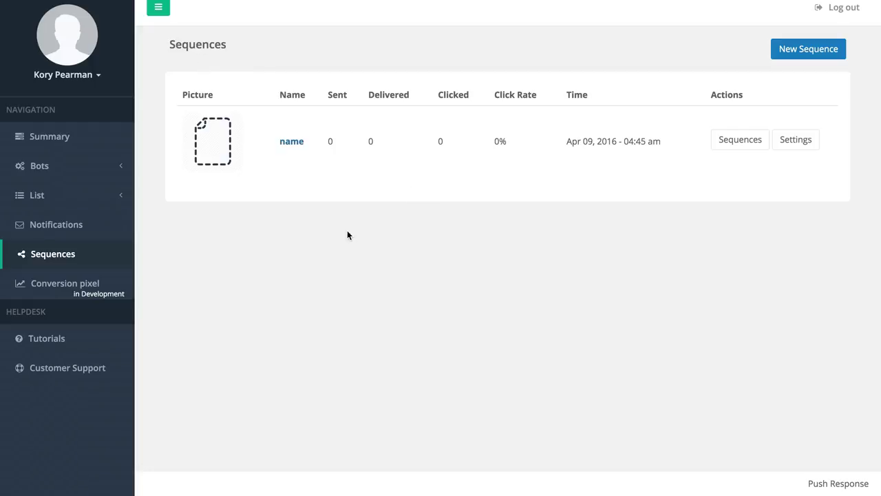
Show the name sequence's broadcast settings: instant send, 24-hour life time.
{"action": "left_click", "coordinate": [795, 139]}
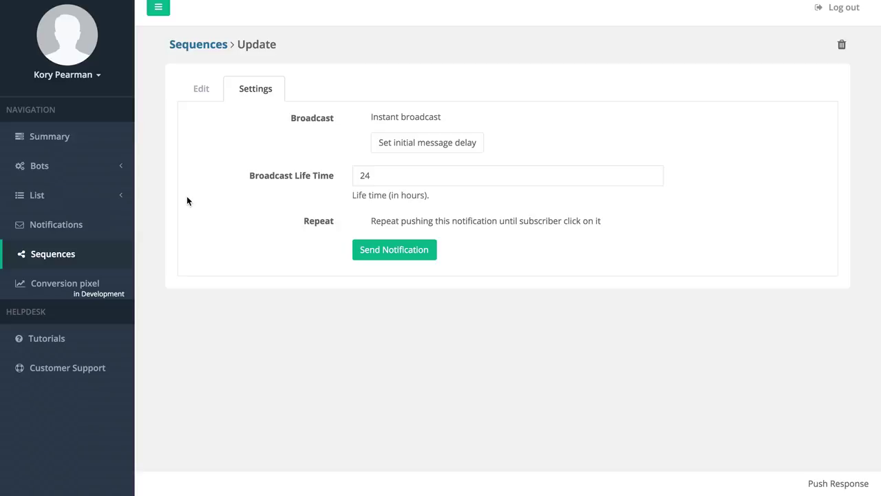
{"action": "left_click", "coordinate": [114, 194]}
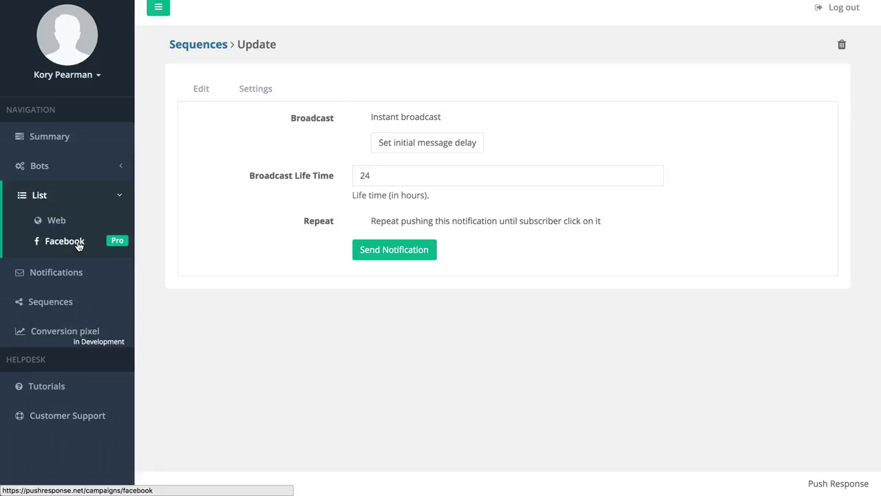
View the Facebook lists, showing myfacebooktest with 0 subscribers.
{"action": "left_click", "coordinate": [77, 242]}
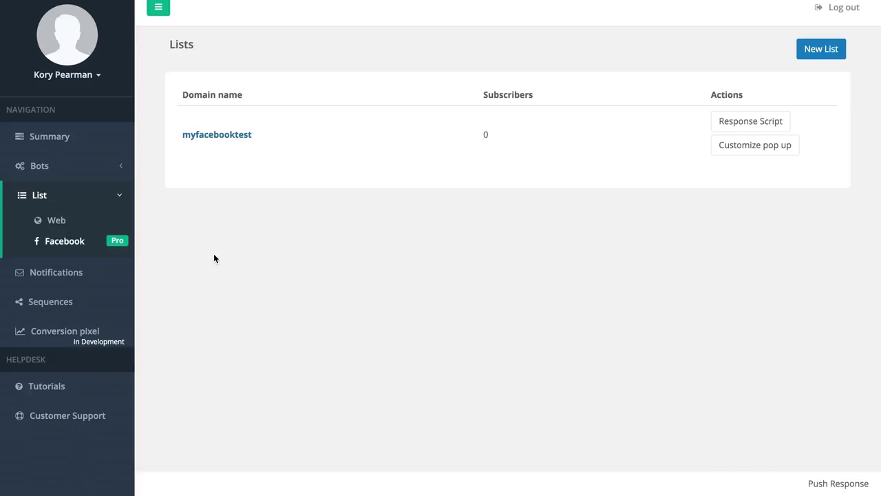
{"action": "left_click", "coordinate": [99, 170]}
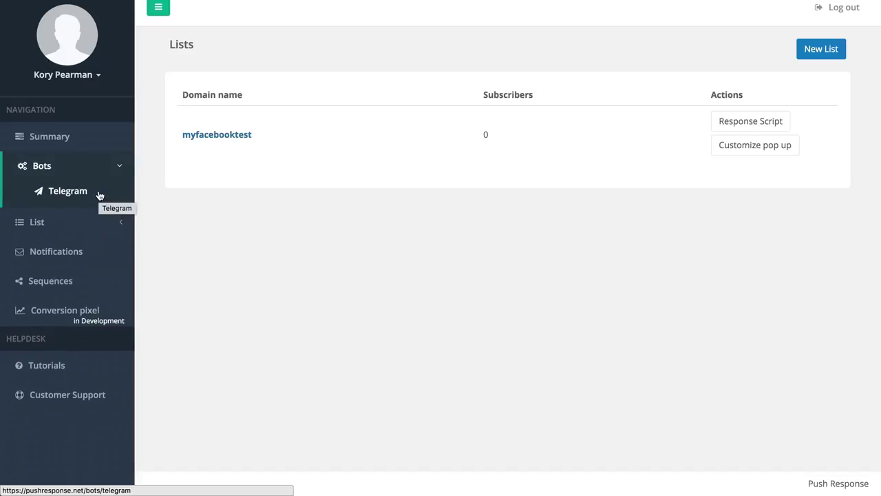